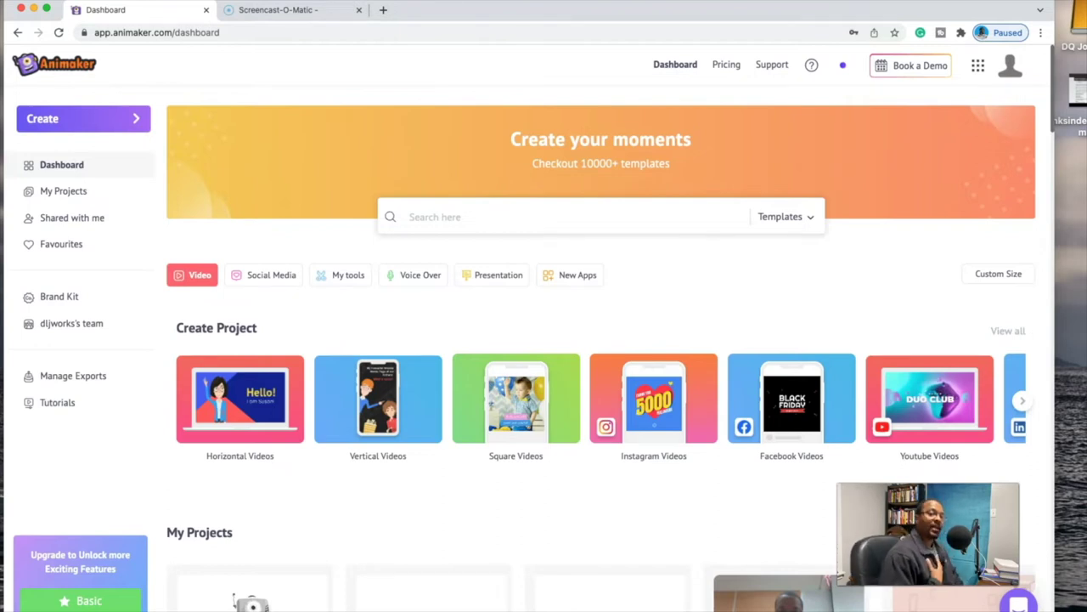
- Start a new video from the bald, blue-suited starter character and select him on the stage
scroll(652, 287, down, 1)
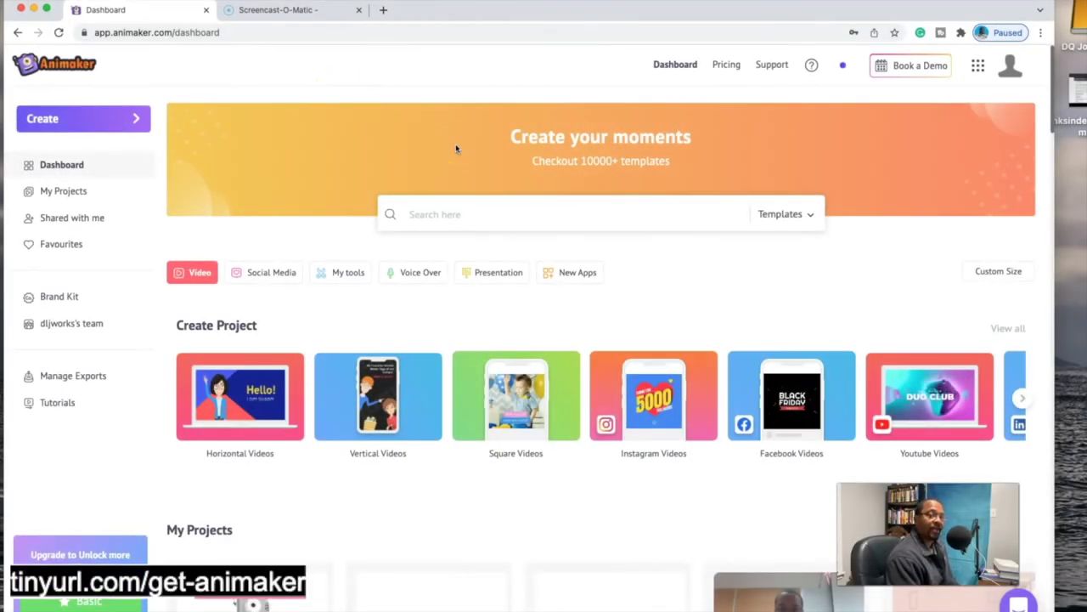
click(393, 228)
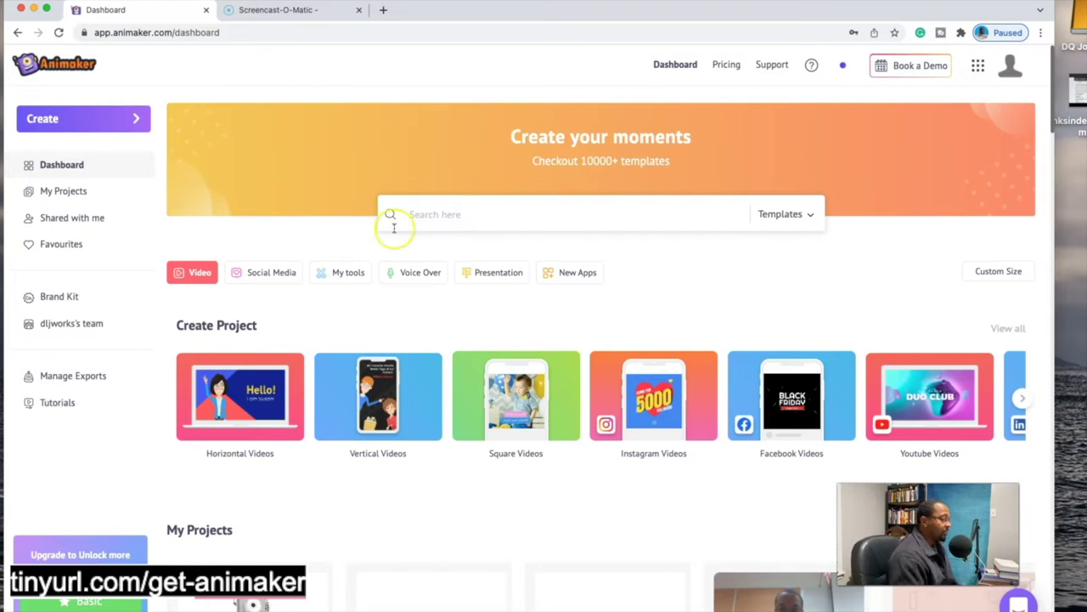
scroll(645, 437, down, 5)
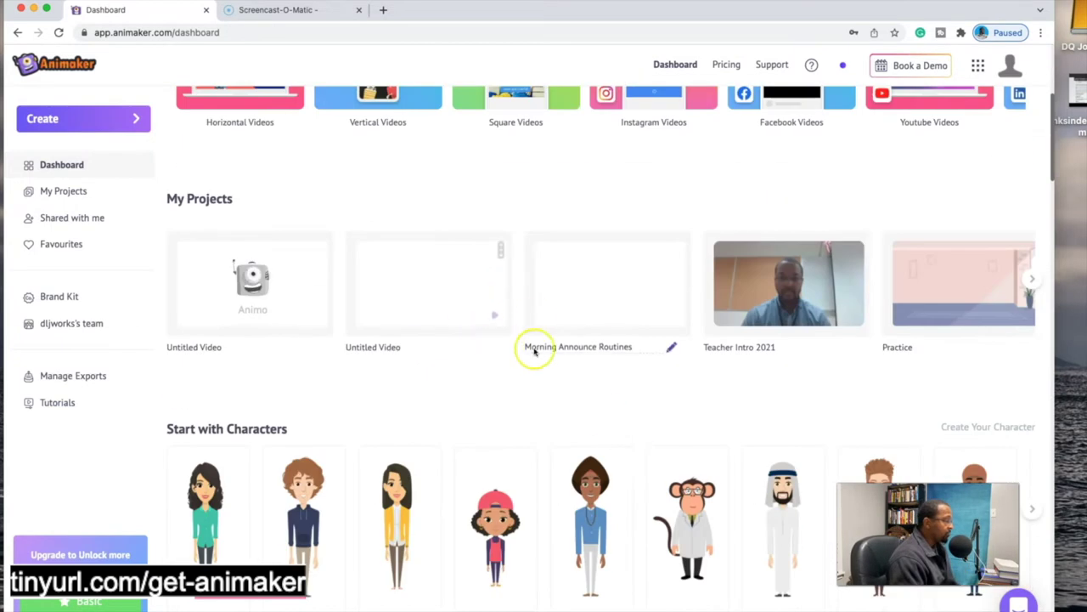
scroll(535, 346, down, 1)
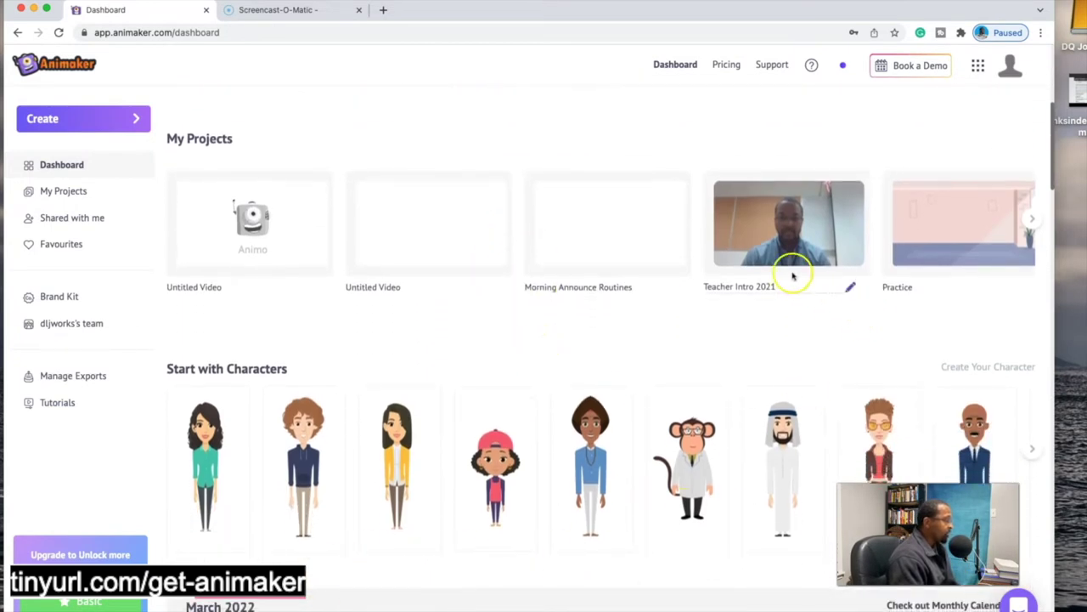
mouse_move(788, 10)
mouse_down()
mouse_move(743, 7)
mouse_move(769, 7)
mouse_up()
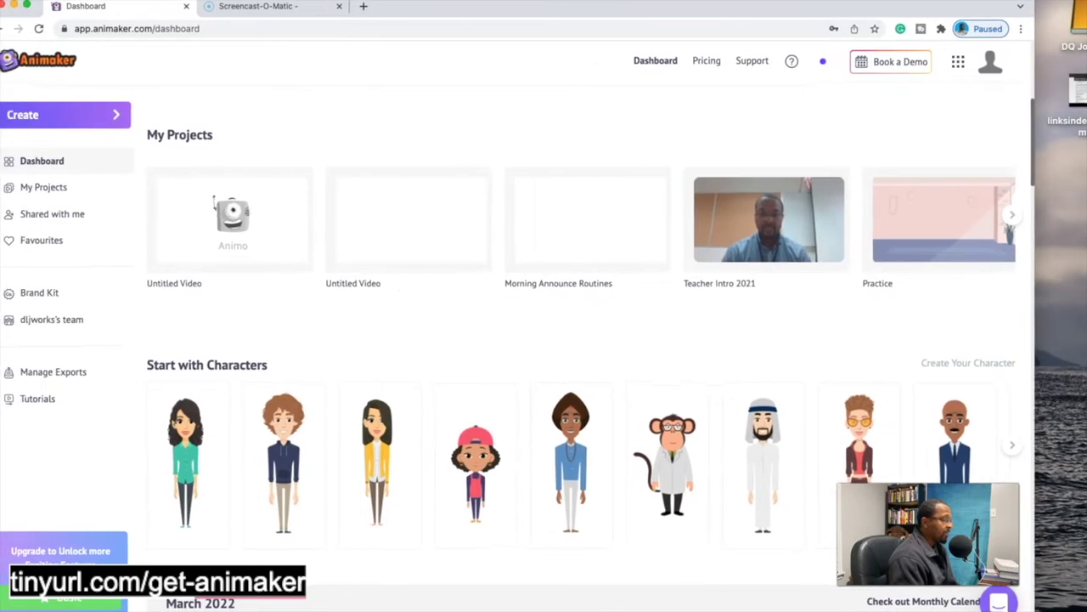
click(1012, 446)
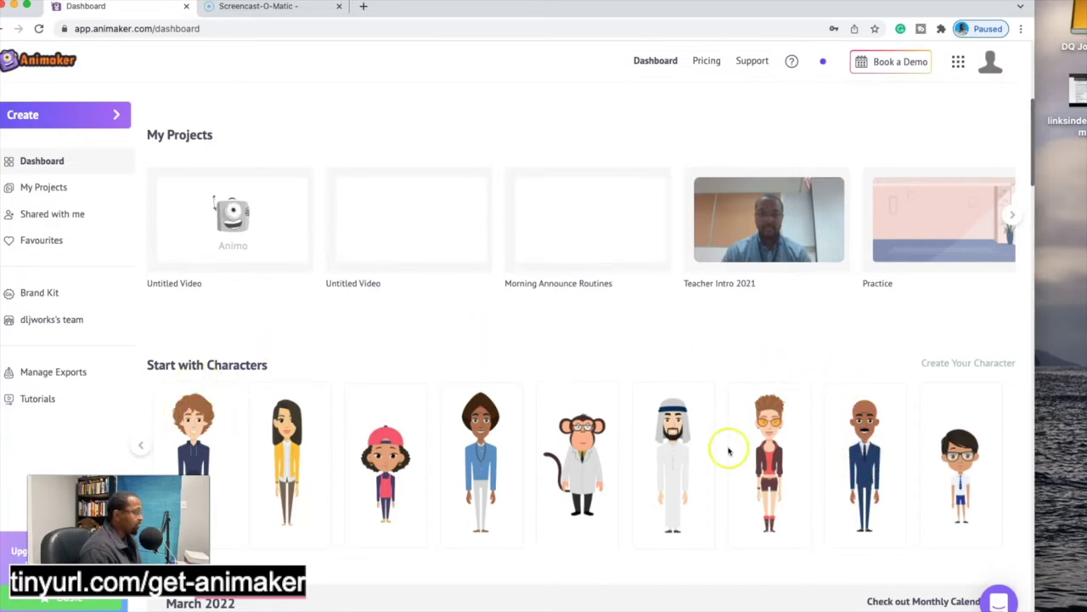
click(872, 480)
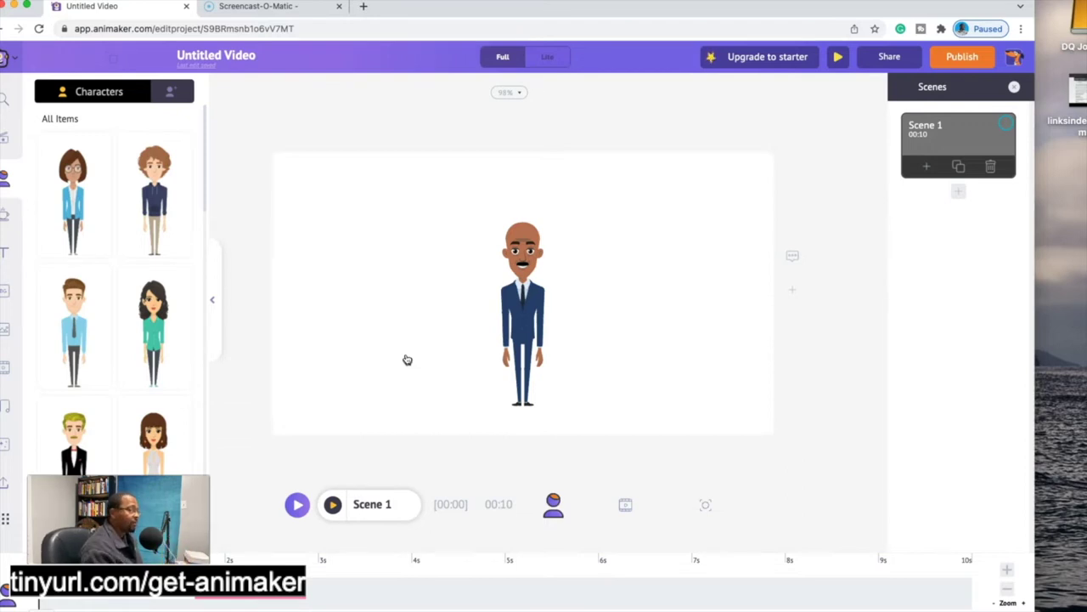
click(446, 308)
- Move the bald man just past the stage's left edge and trim his clip to about 3 seconds
click(527, 289)
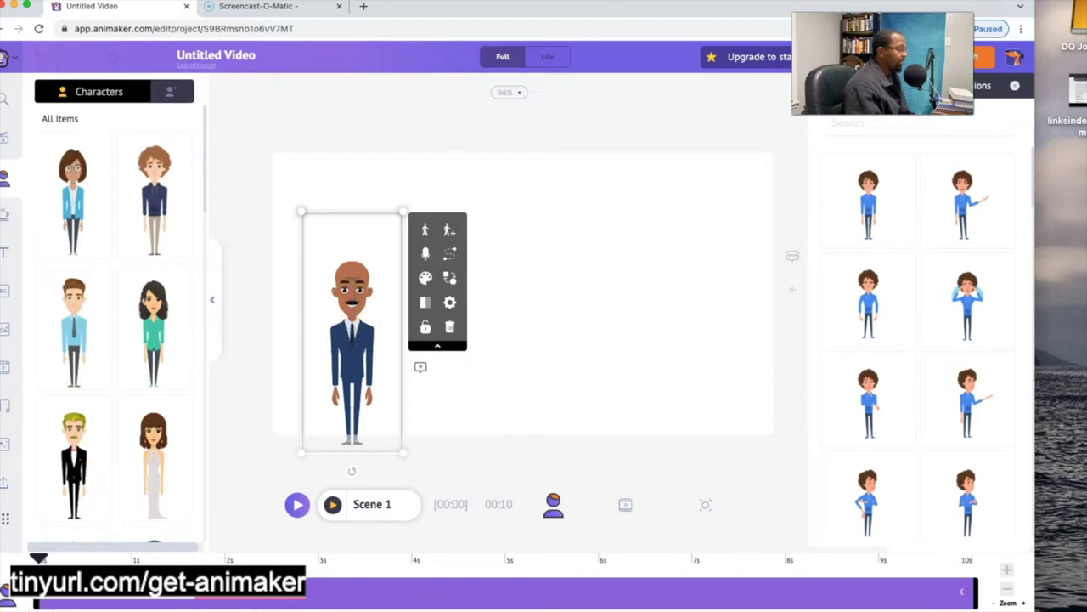
drag(360, 365, 245, 370)
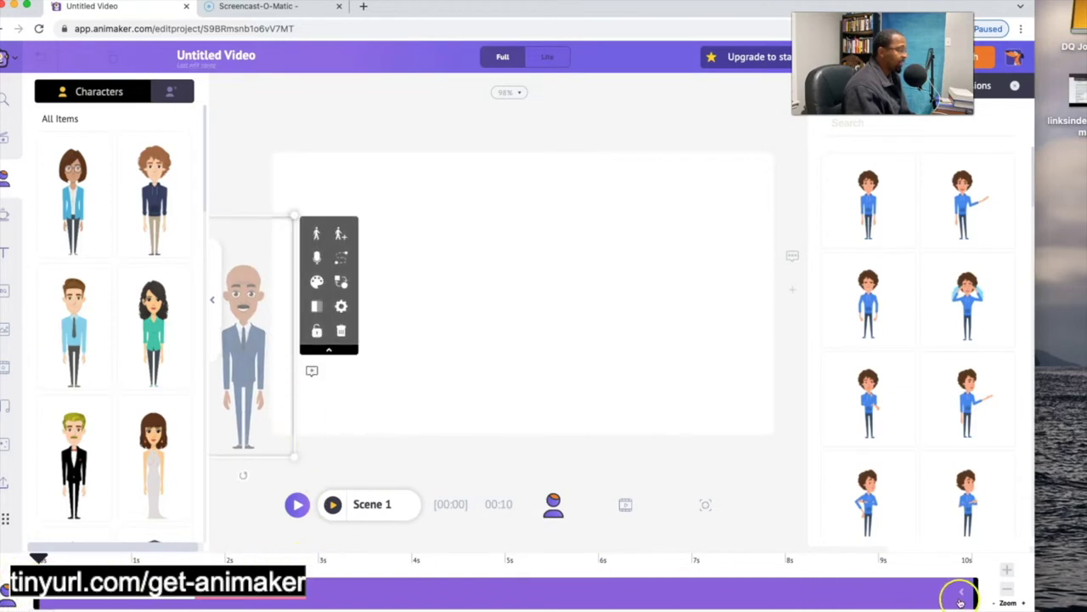
drag(974, 601, 316, 595)
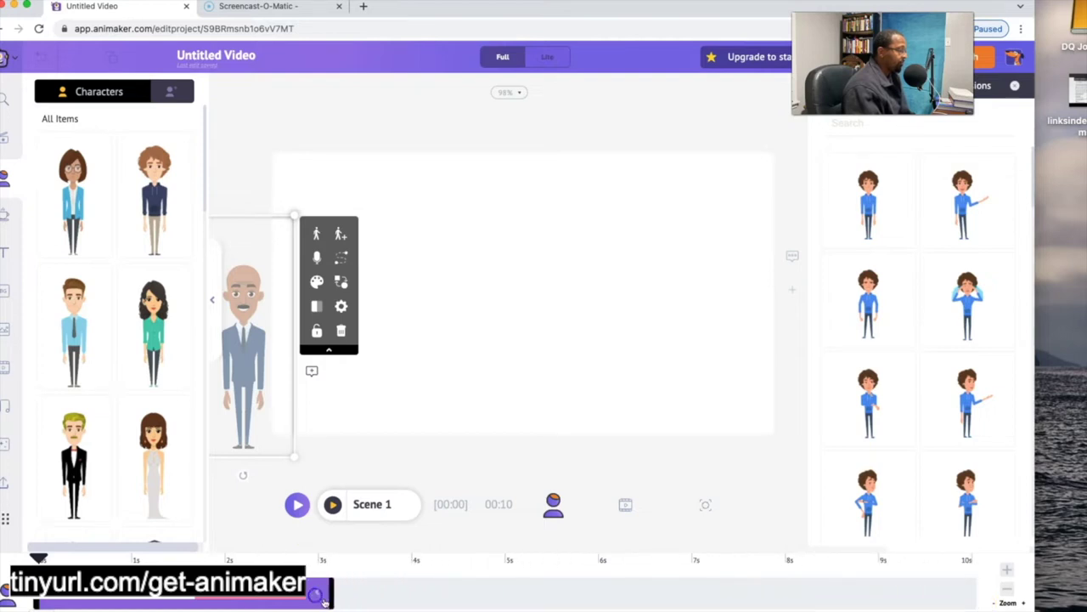
drag(252, 409, 244, 406)
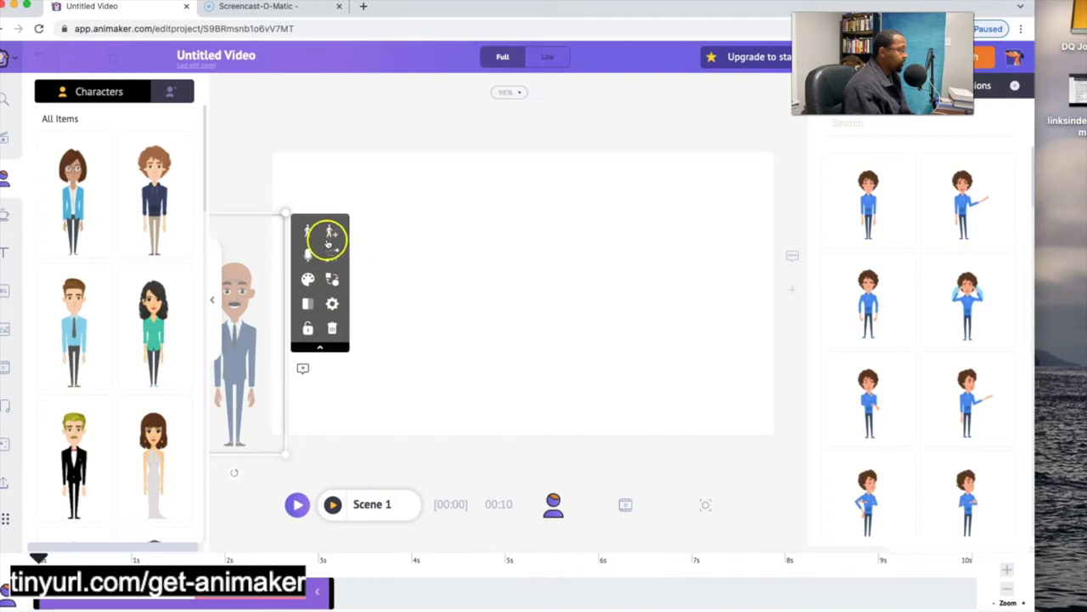
- Add a Smart Move path carrying the man from beyond the left edge to near stage centre
click(332, 257)
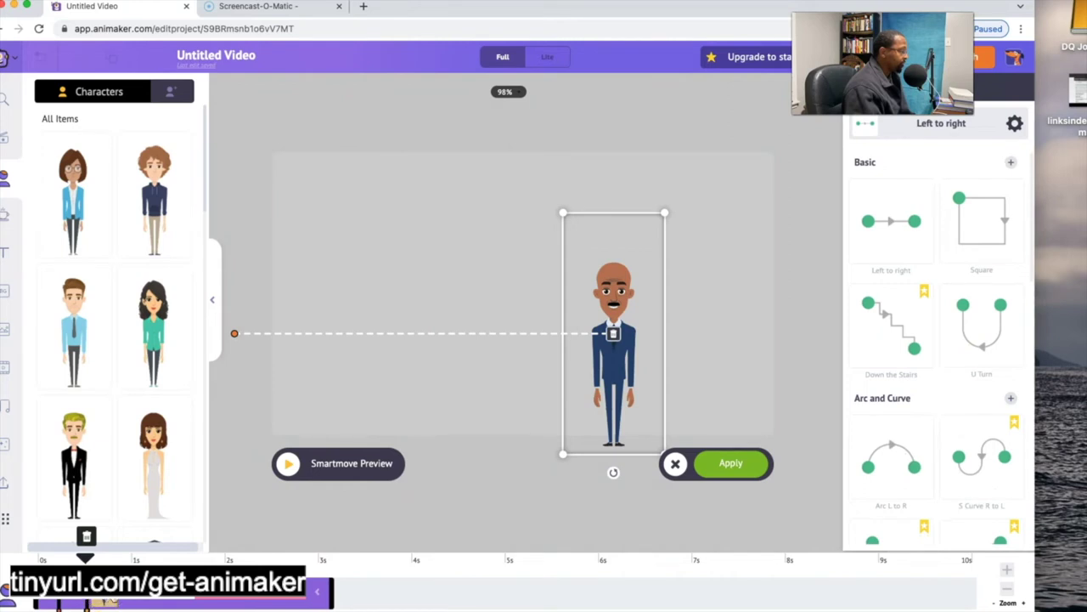
click(338, 592)
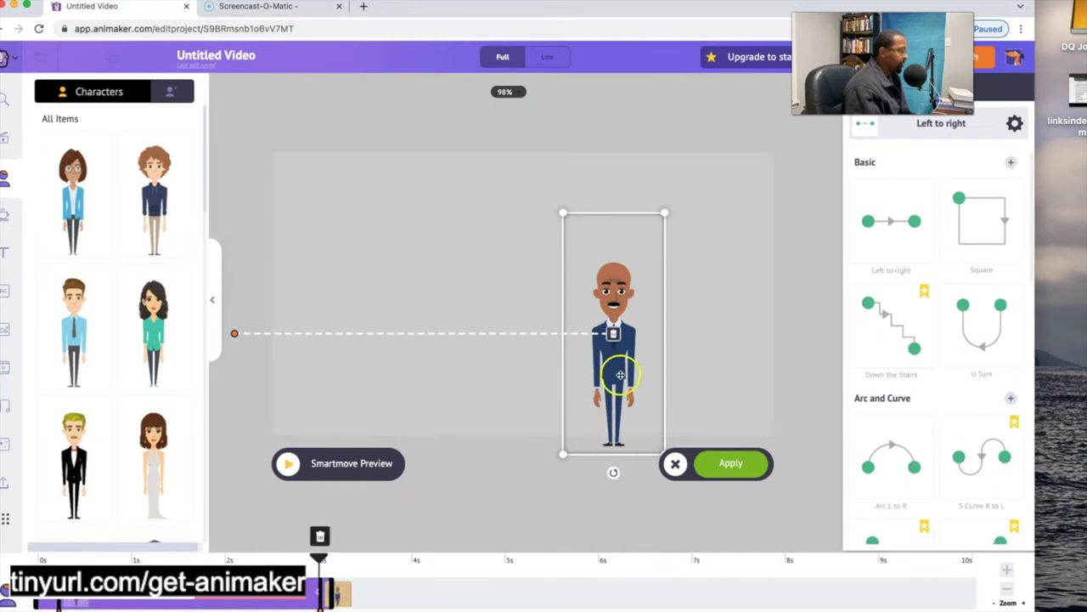
drag(614, 376, 524, 375)
click(287, 463)
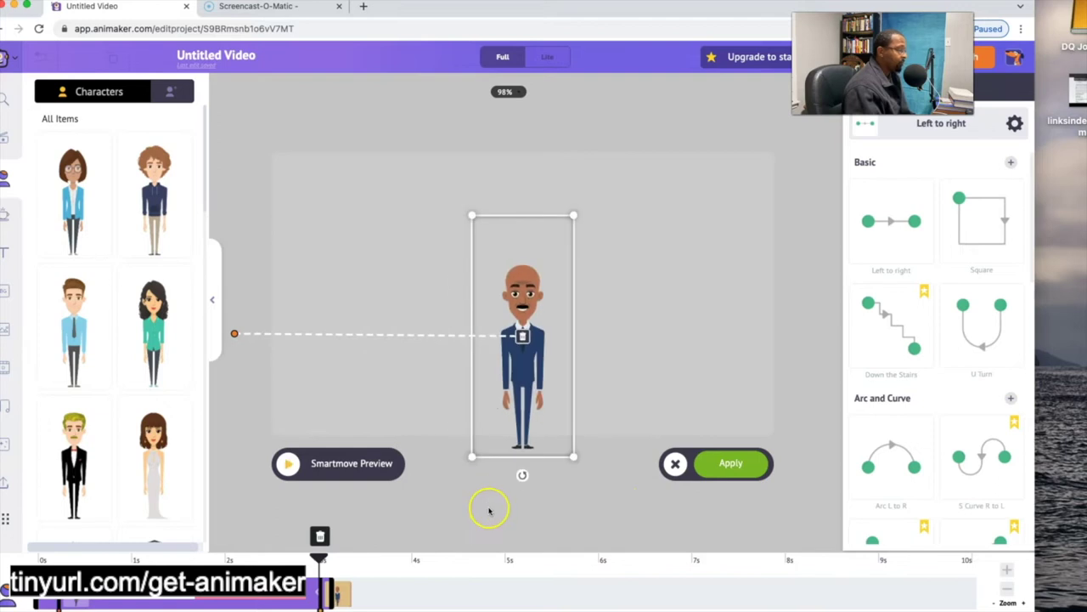
click(750, 466)
click(214, 397)
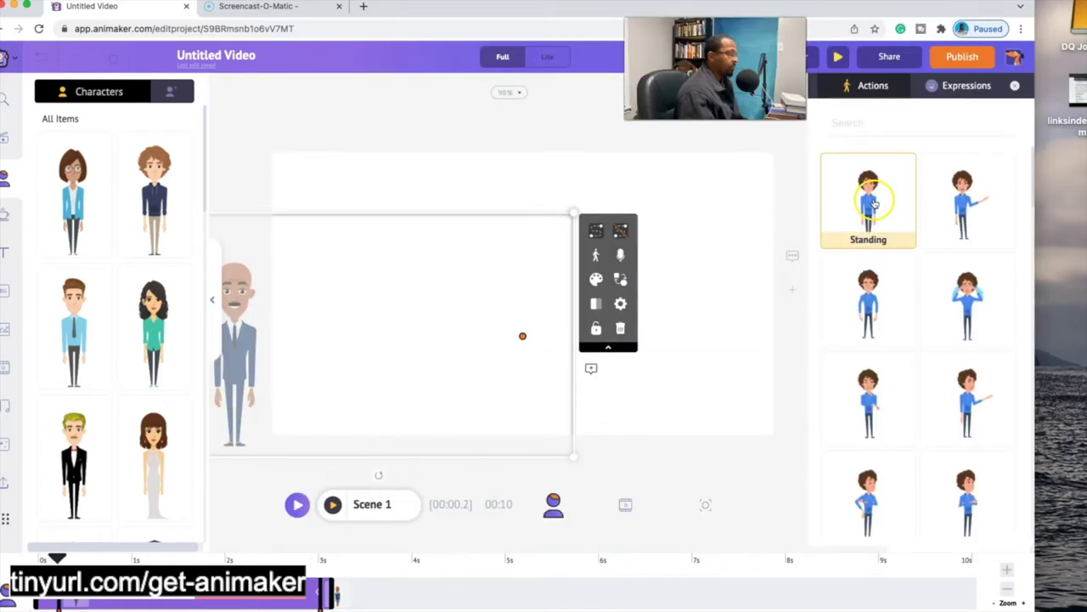
- Search the character actions for 'walking' and apply the Walking action to the bald man
click(899, 124)
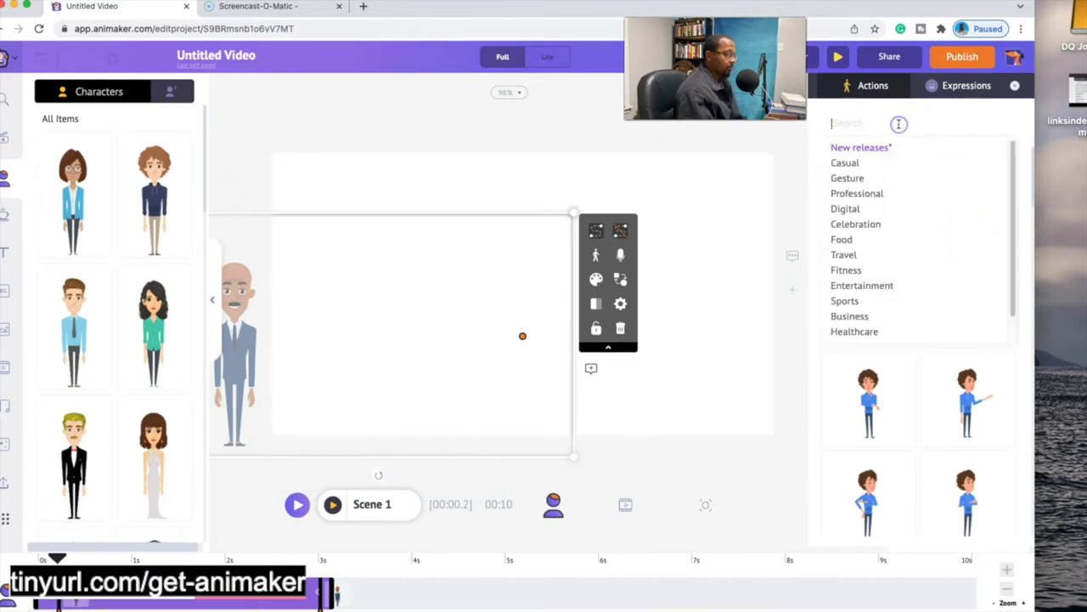
text(walki)
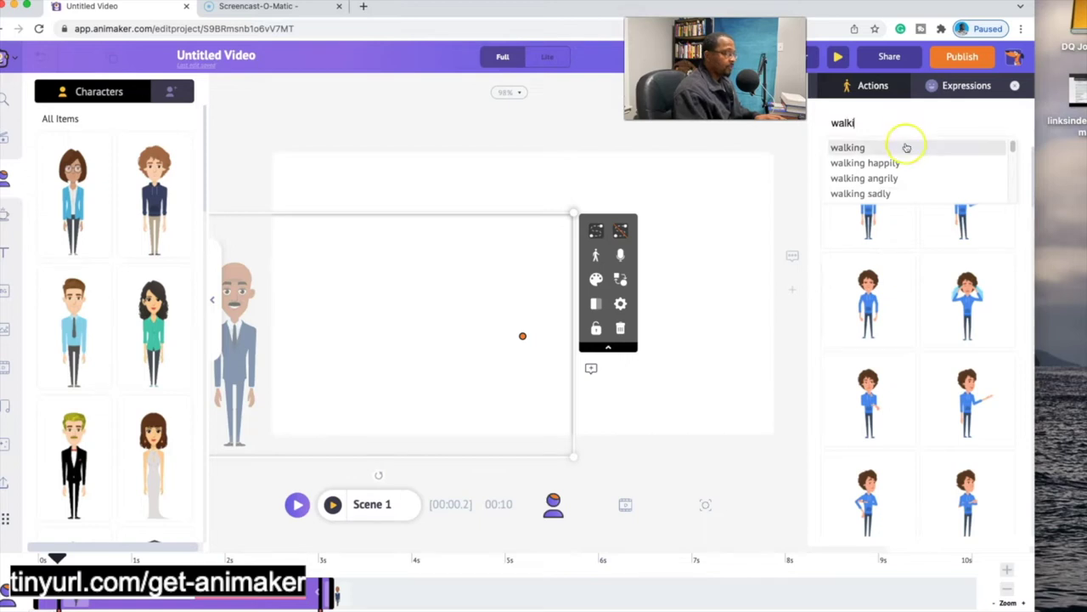
click(879, 147)
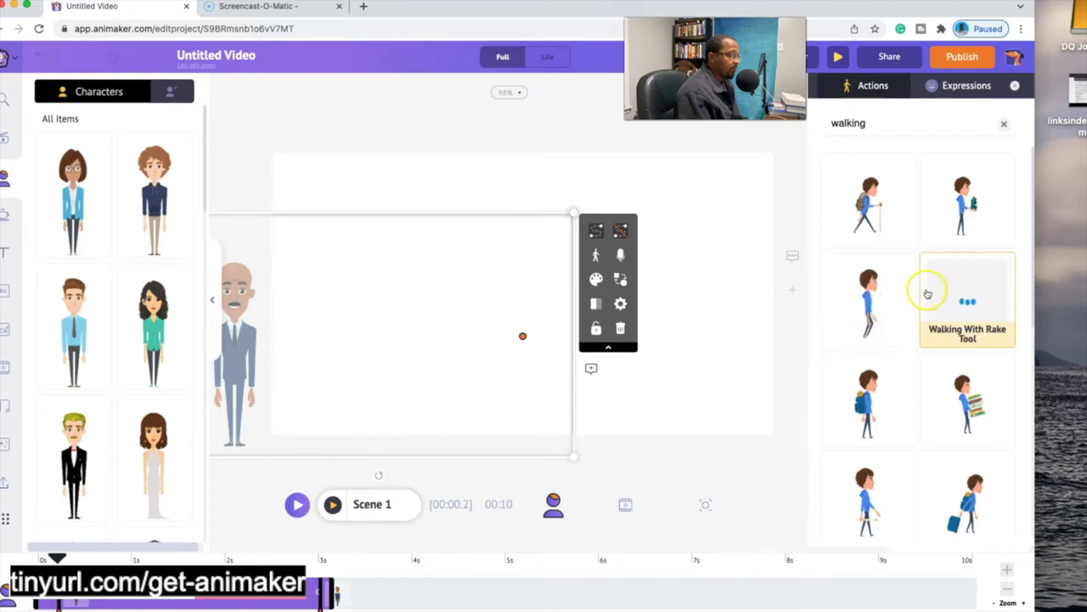
scroll(952, 247, down, 3)
scroll(952, 255, down, 6)
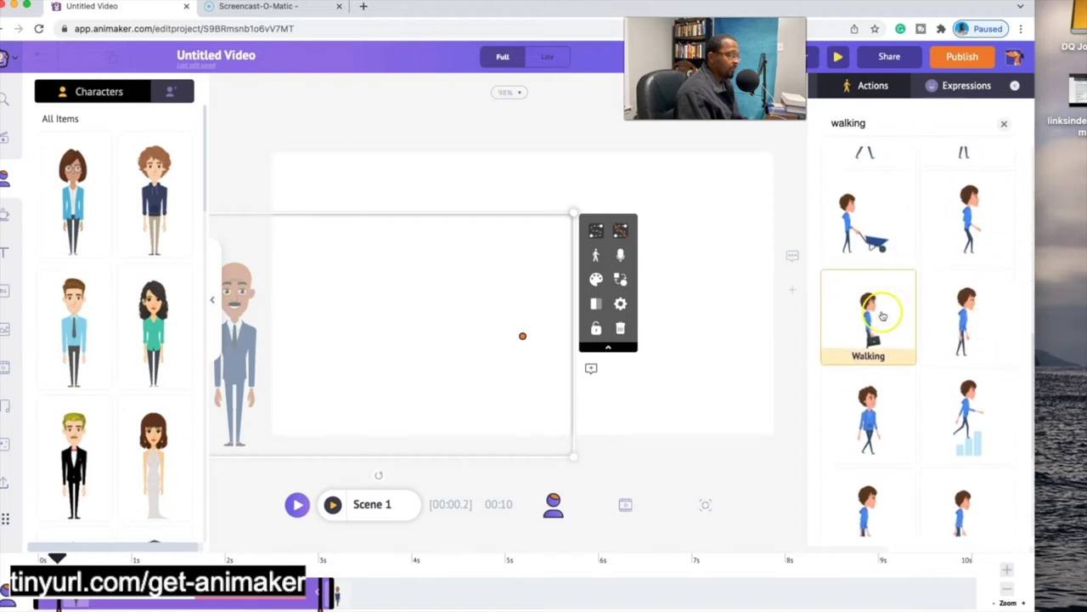
scroll(884, 315, down, 3)
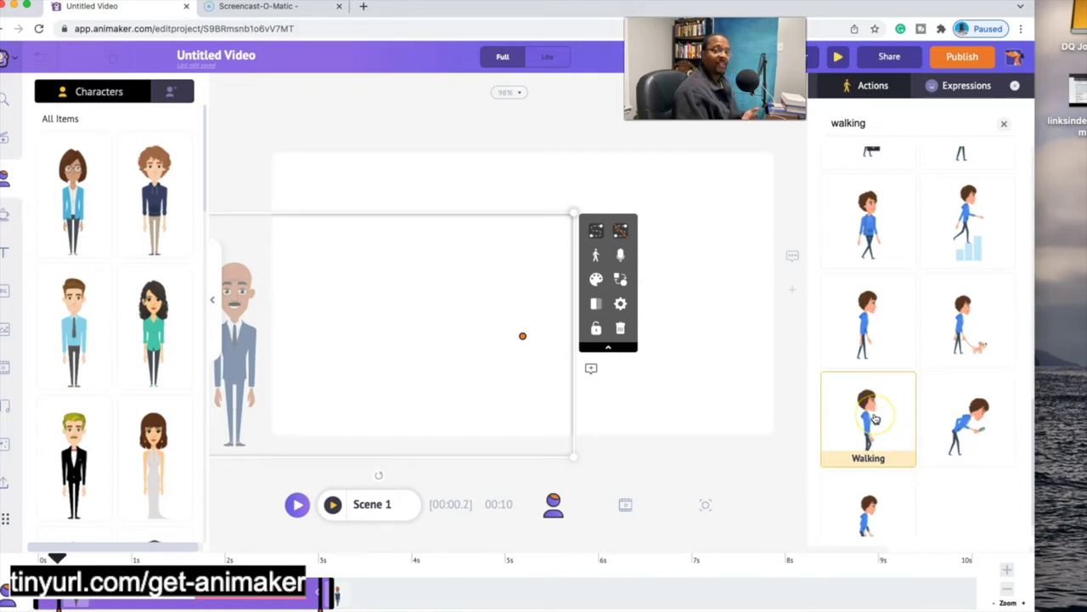
scroll(898, 293, down, 3)
scroll(898, 294, up, 4)
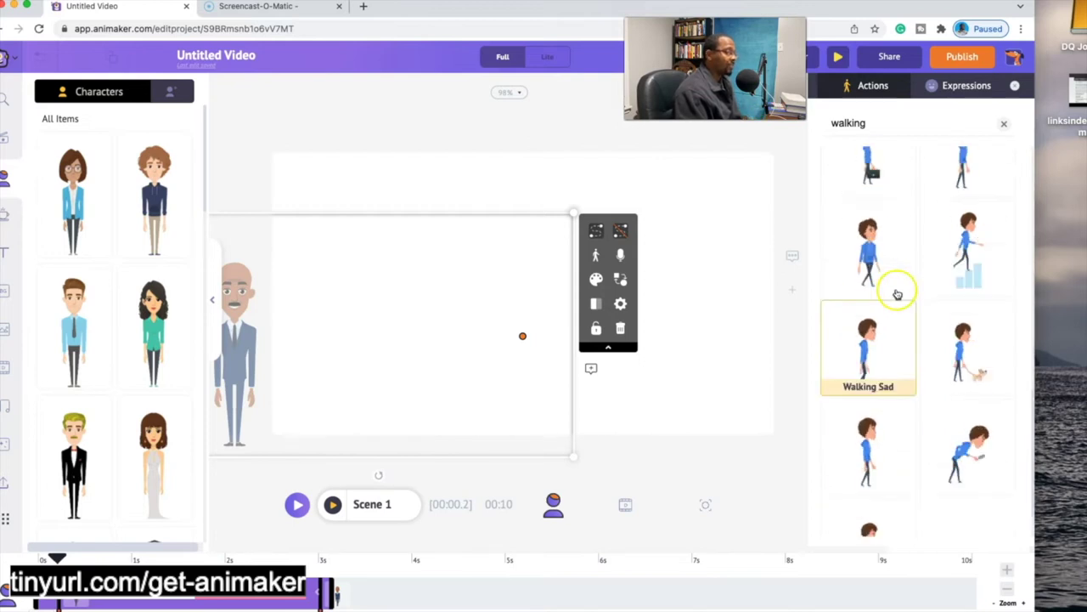
scroll(875, 399, up, 2)
click(868, 431)
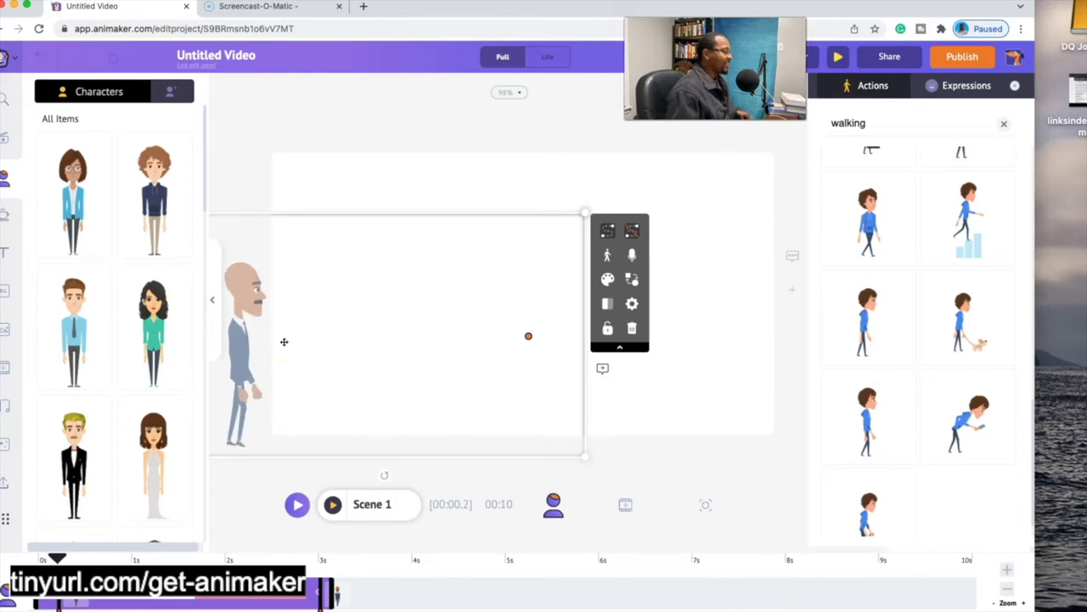
click(275, 335)
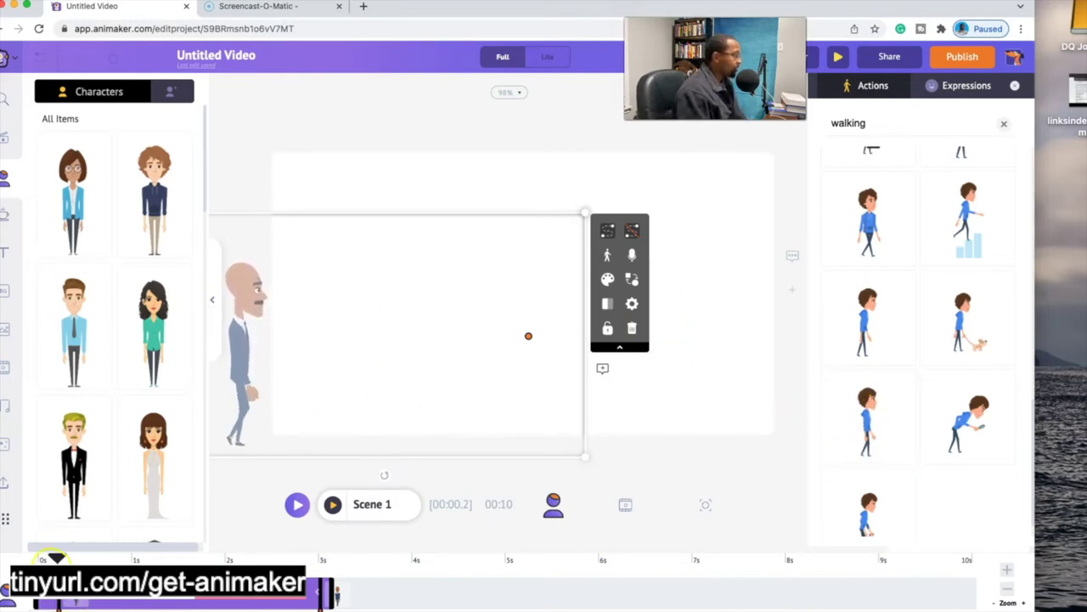
- Play back the walk-on to check it, then pause at the 3-second mark
click(298, 505)
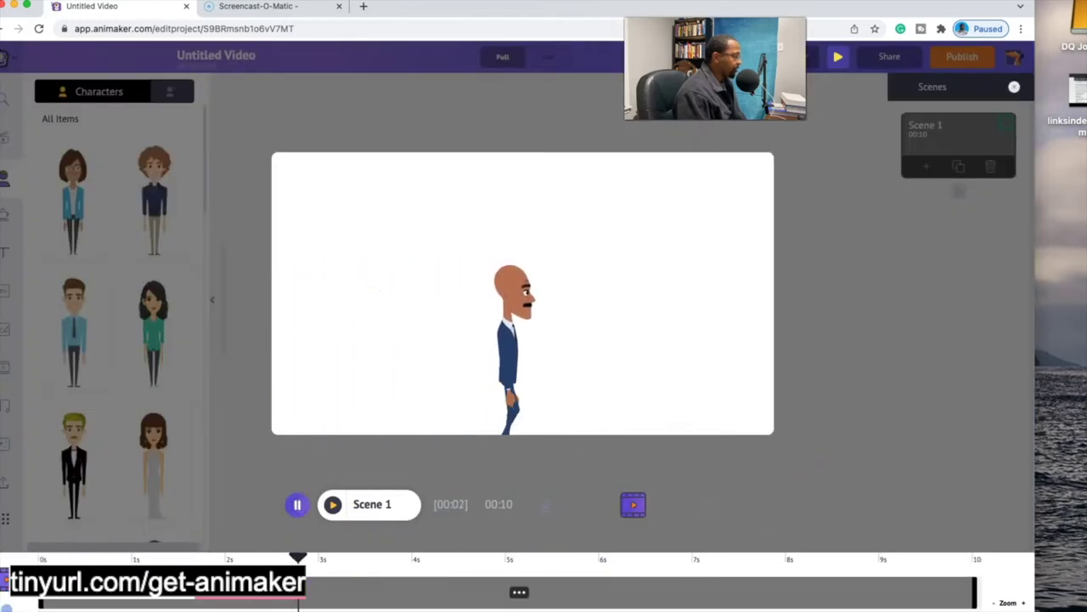
click(299, 505)
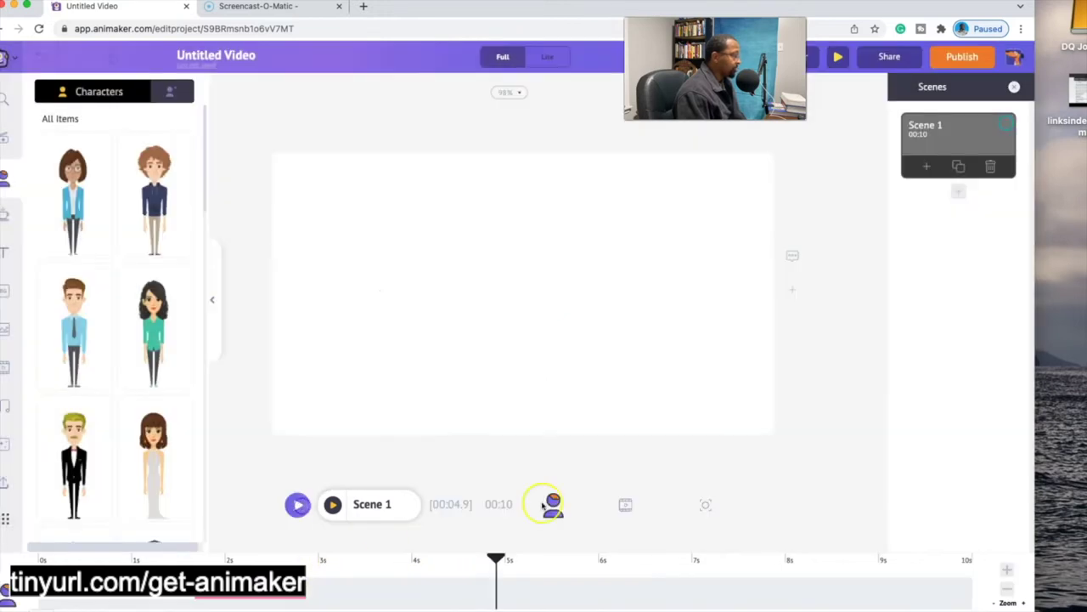
click(319, 559)
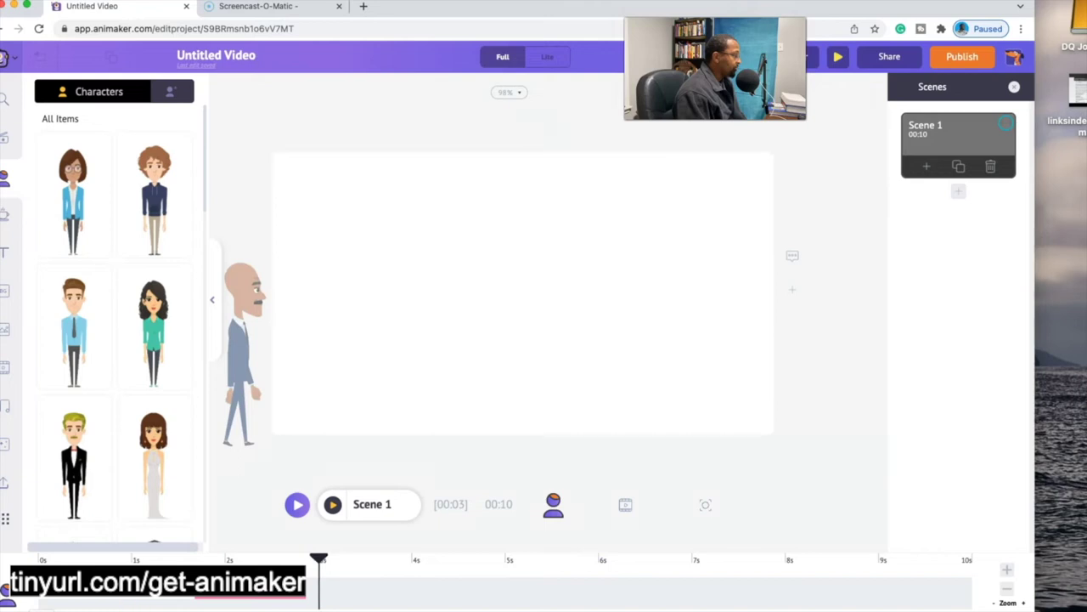
- Reopen the bald man's Smart Move path at 3 seconds and apply it again
click(330, 594)
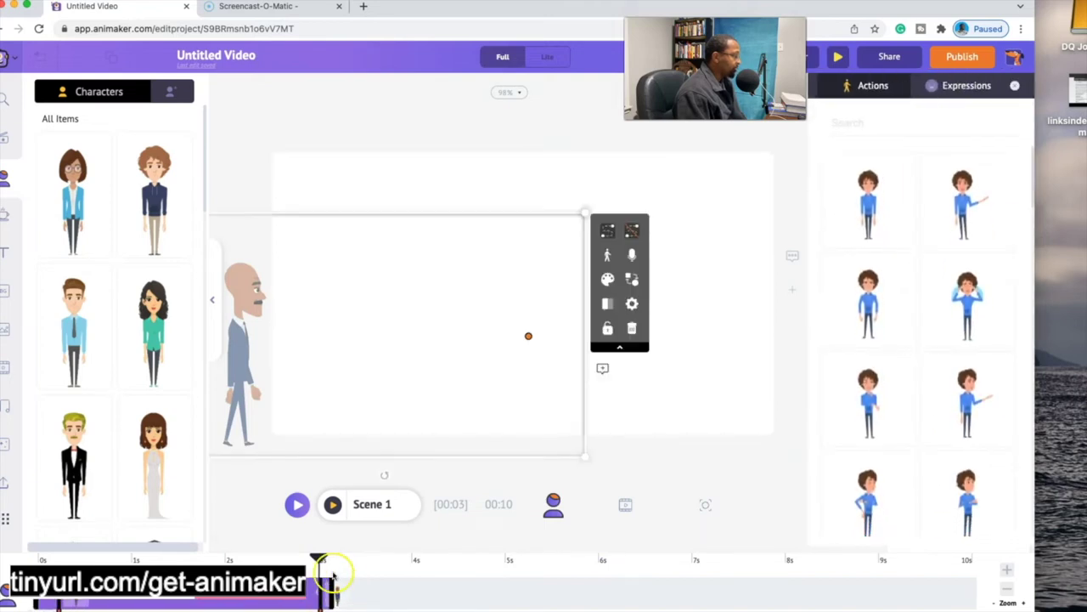
click(333, 574)
click(323, 560)
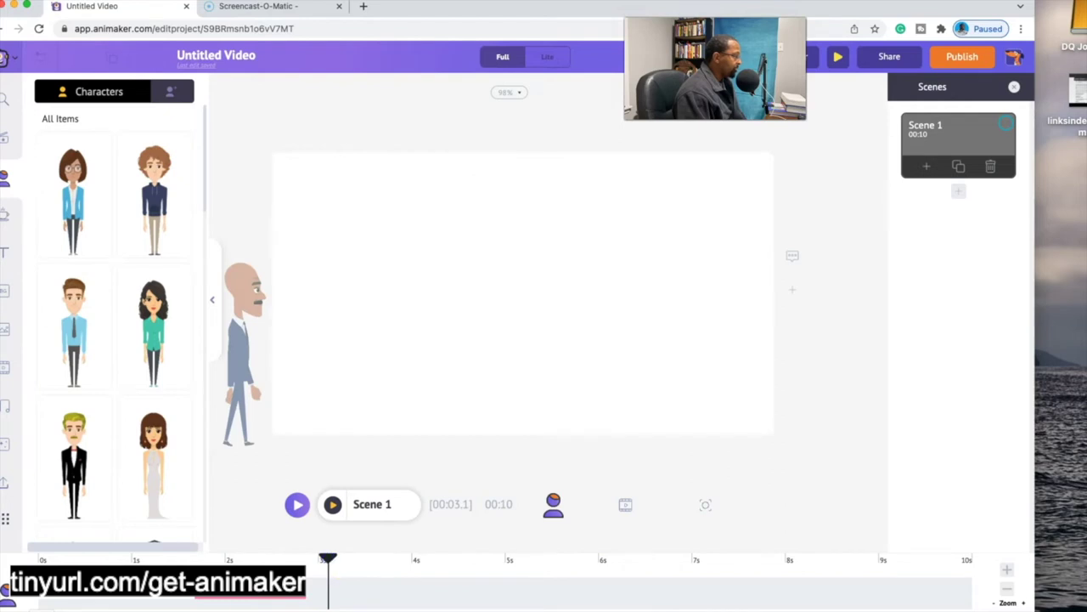
click(330, 594)
click(344, 593)
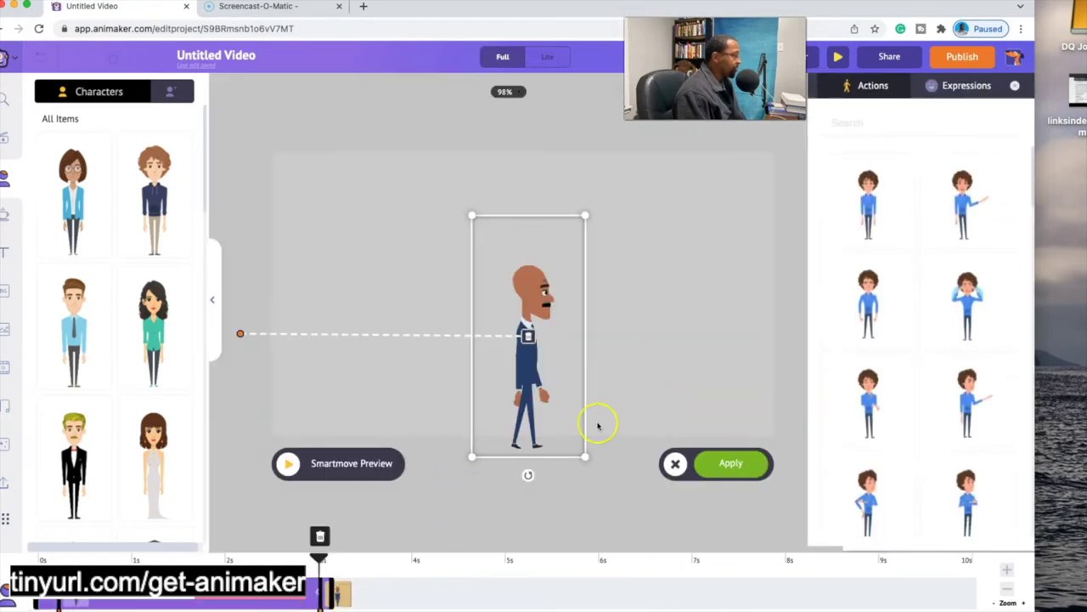
click(732, 464)
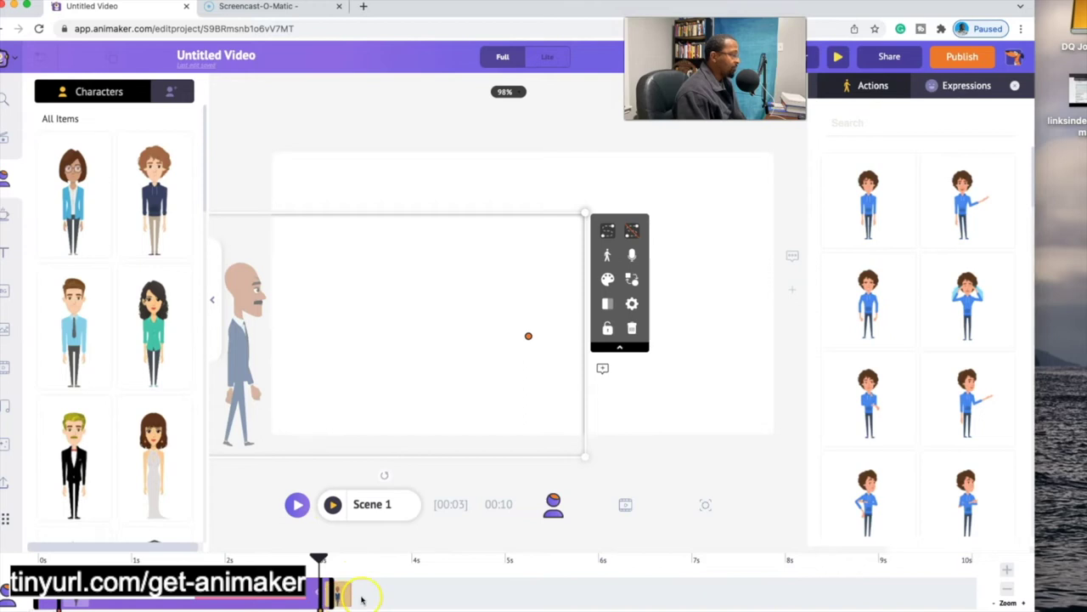
- Replace the Smart Move end point so the man walks from off-stage left to centre stage
scroll(154, 296, down, 5)
click(322, 568)
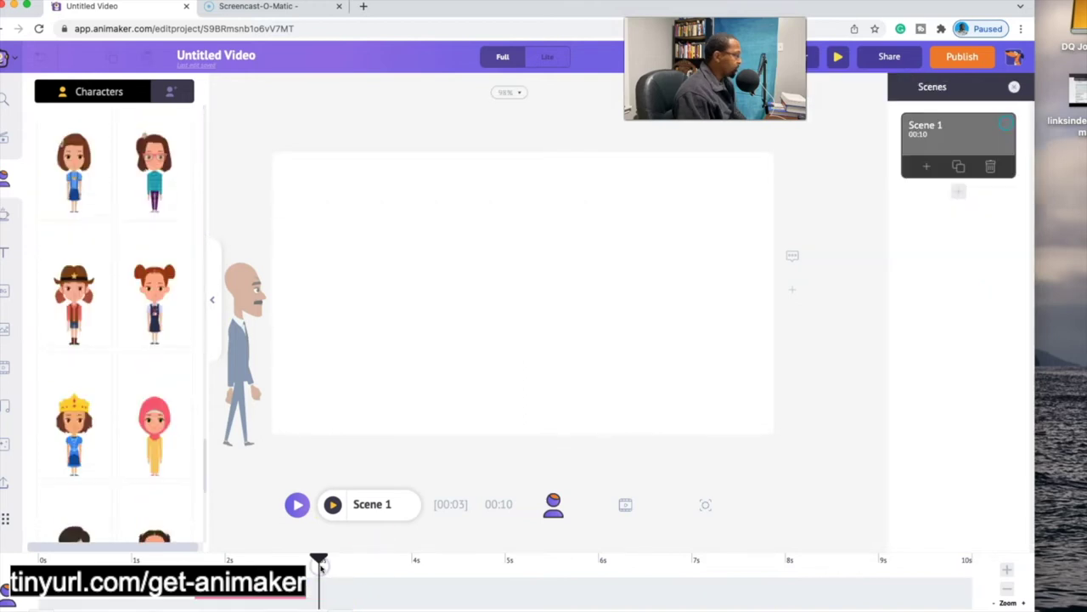
click(72, 605)
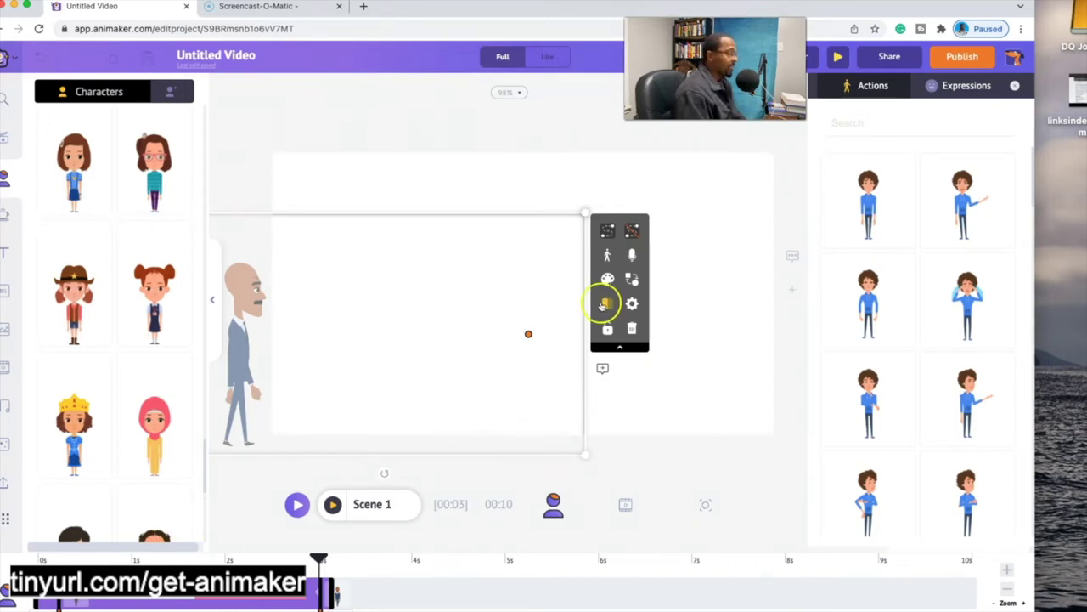
click(612, 256)
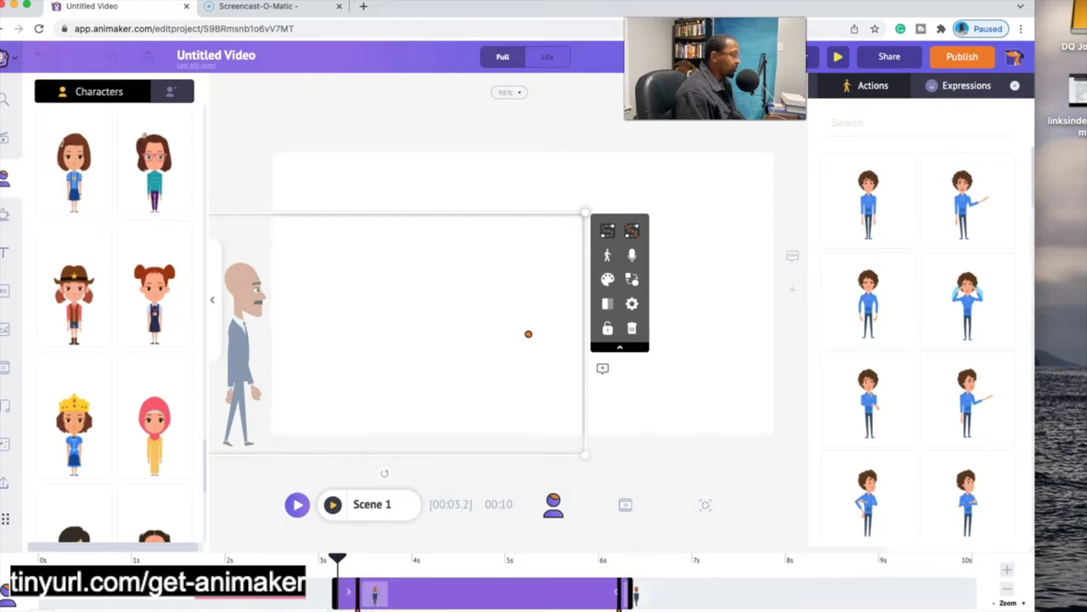
click(637, 592)
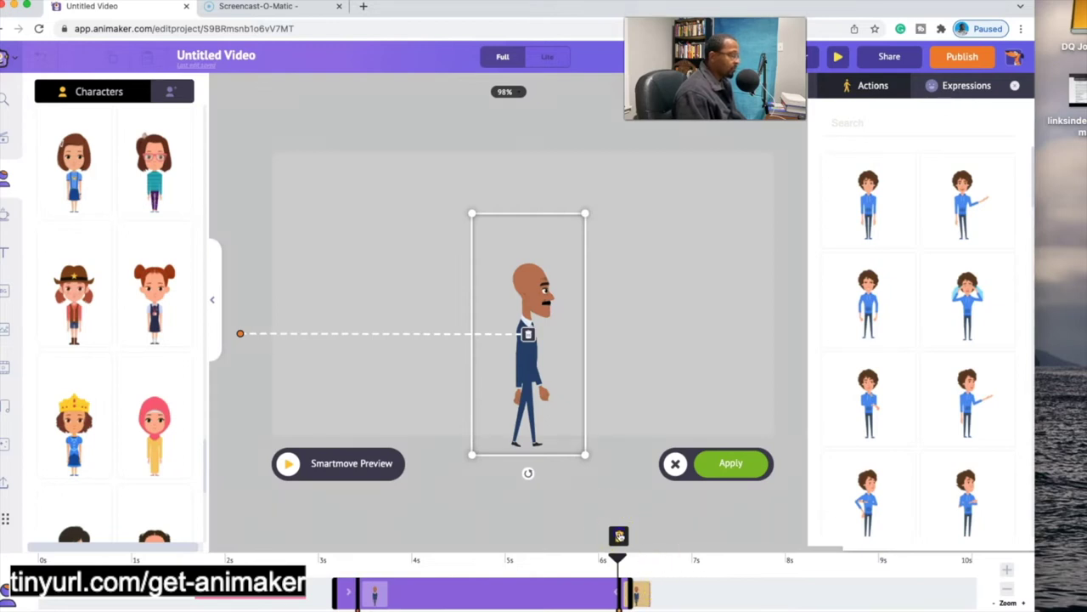
click(619, 536)
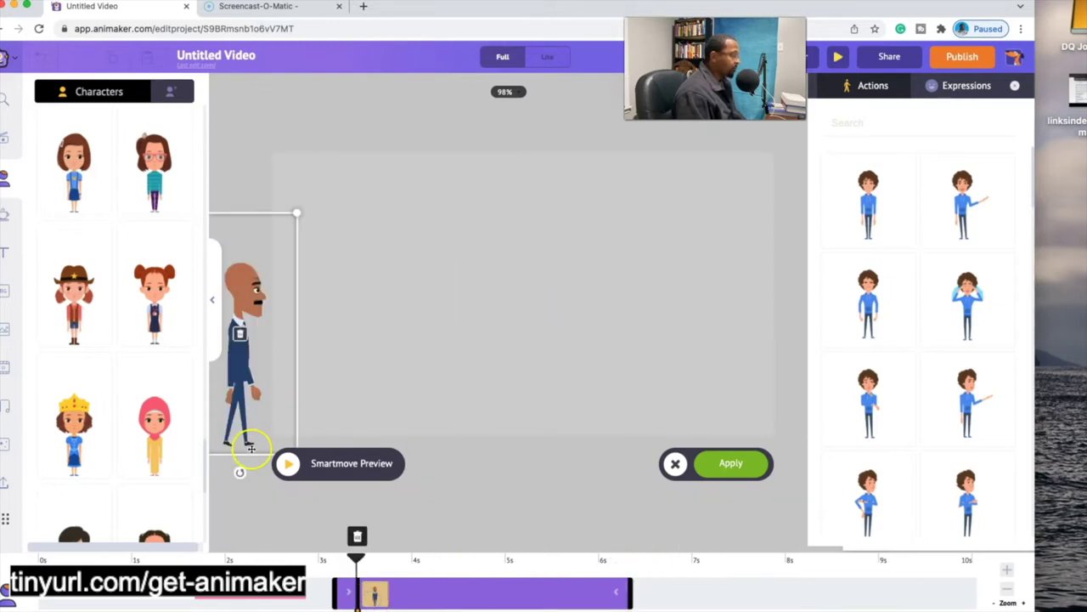
drag(238, 373, 518, 374)
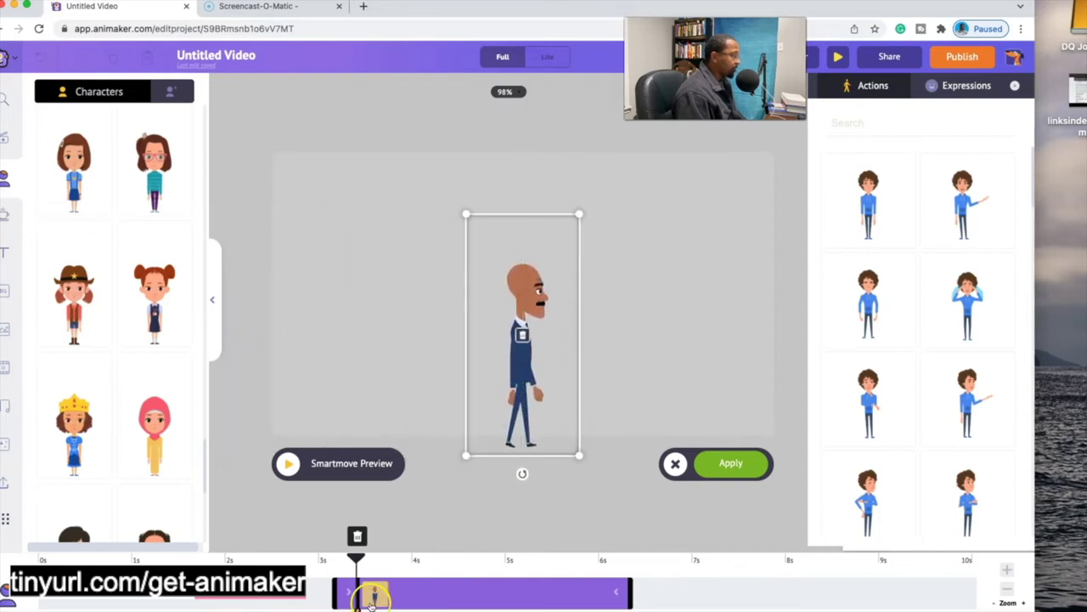
click(759, 463)
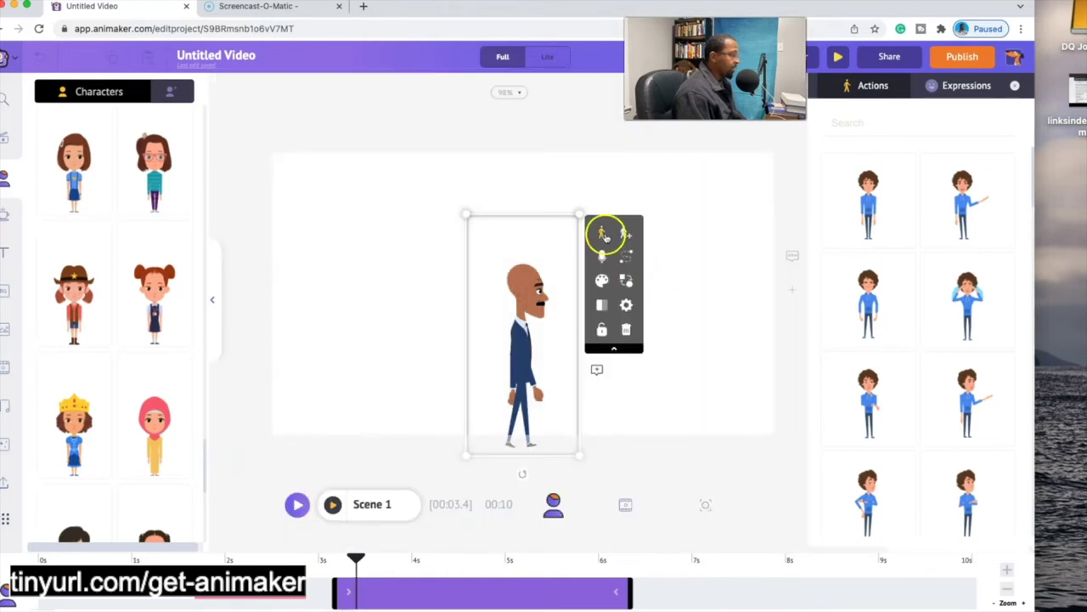
click(871, 192)
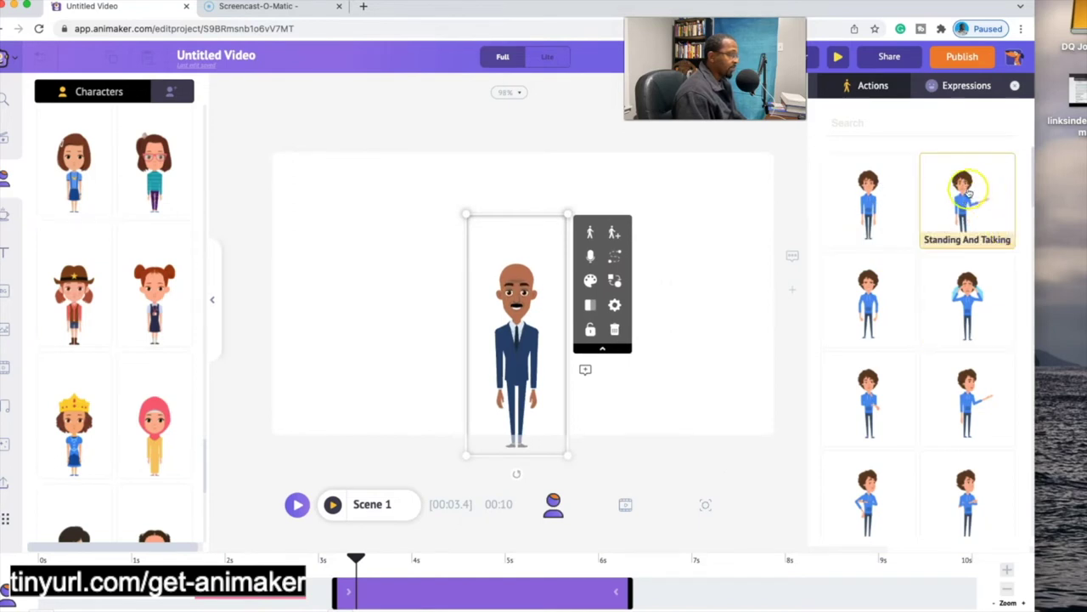
- Give the man the pointing, open-mouthed Standing action and deselect him
click(967, 387)
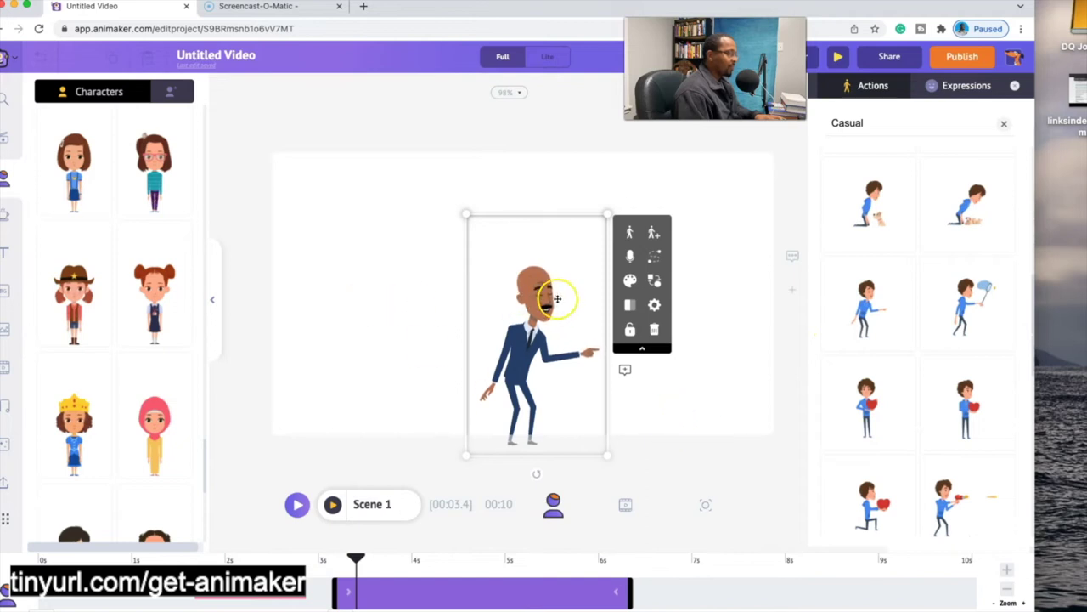
click(291, 115)
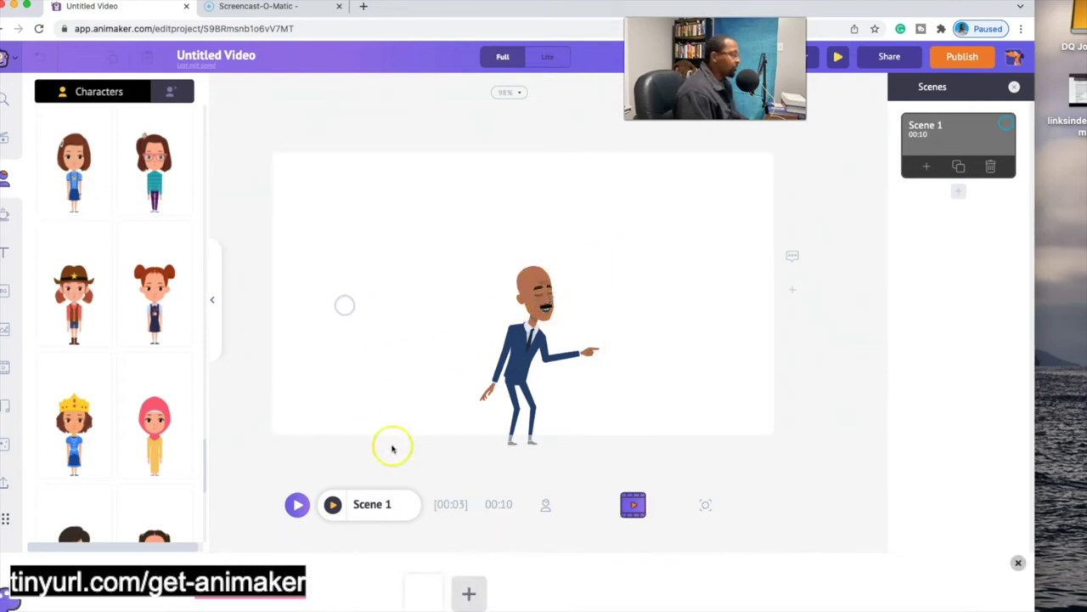
- Preview the scene from the start to check the walk-on and pointing pose
click(585, 321)
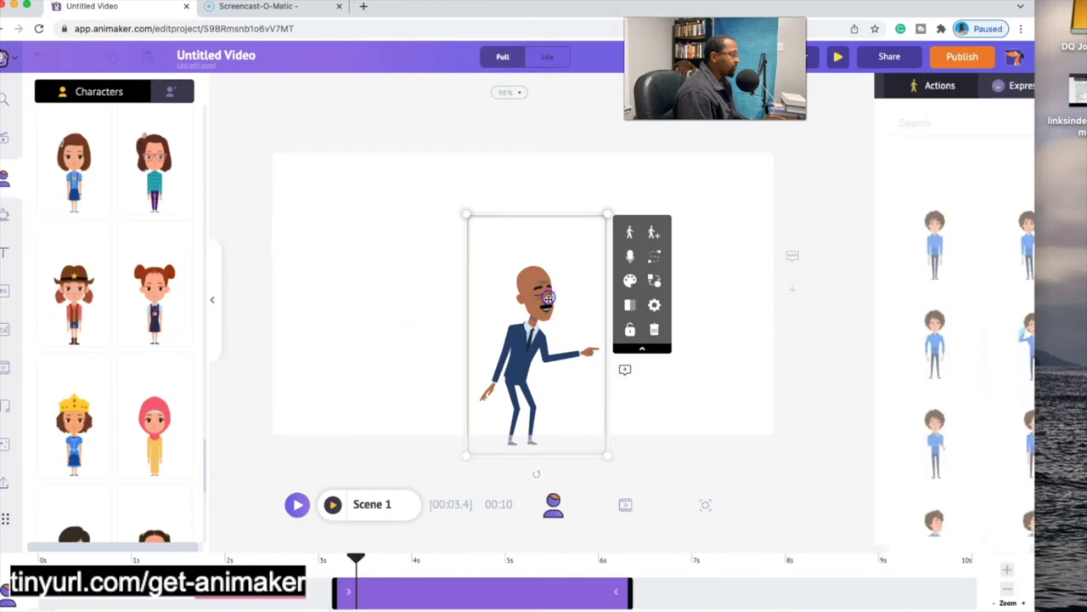
click(39, 559)
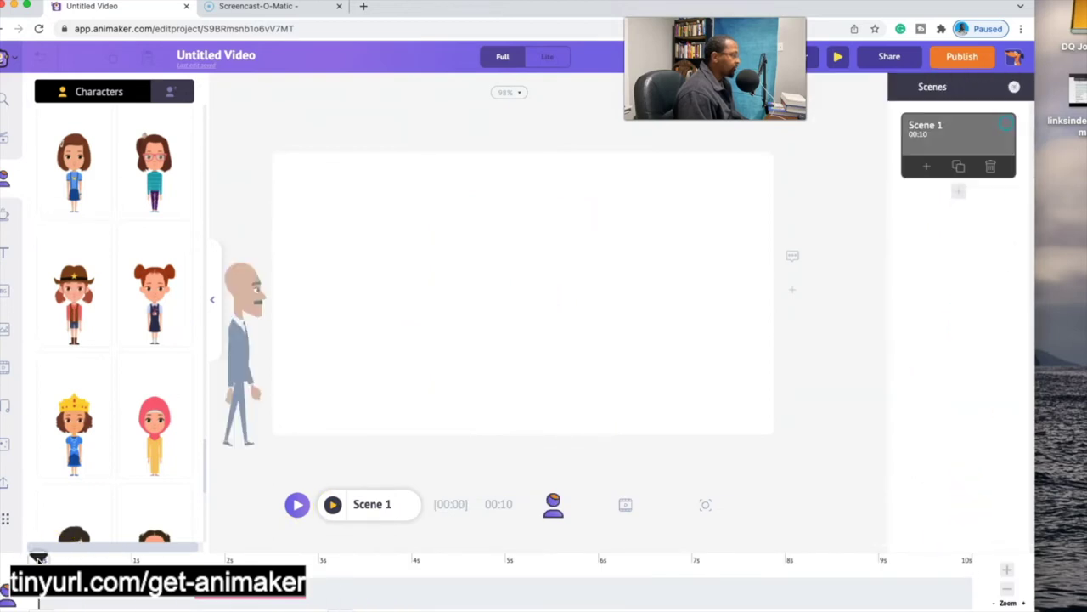
click(299, 506)
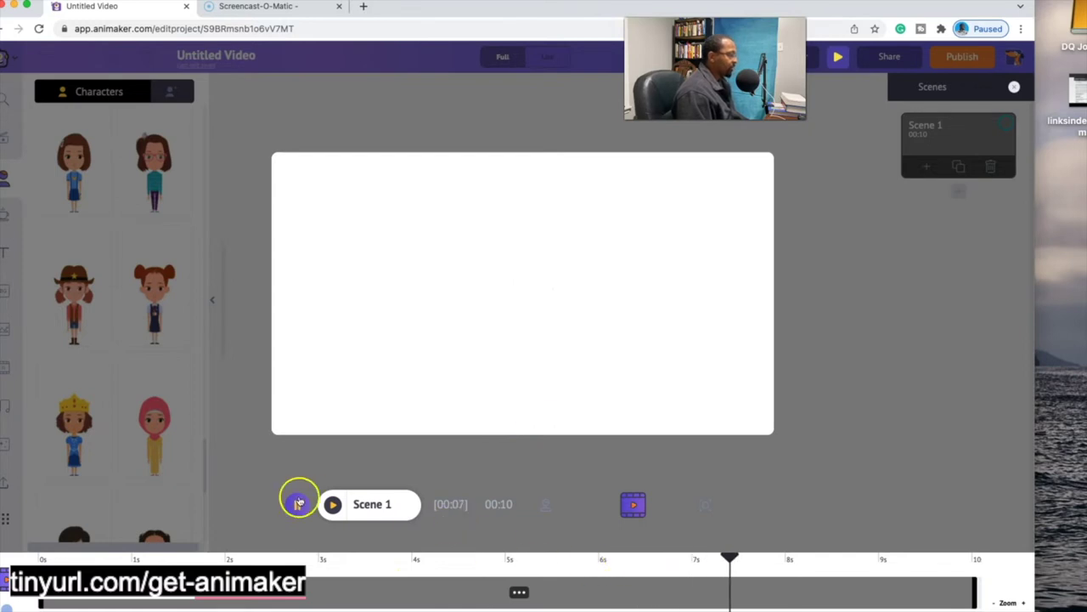
click(298, 503)
- Extend the man's clip to the 10-second scene end and return the playhead to 0
click(343, 603)
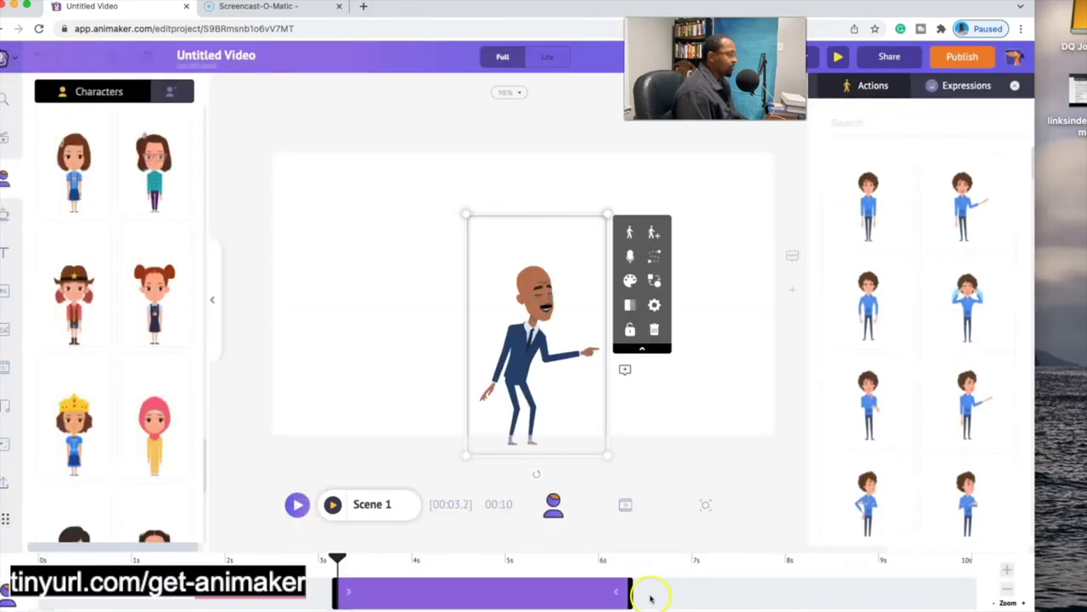
drag(629, 595, 973, 596)
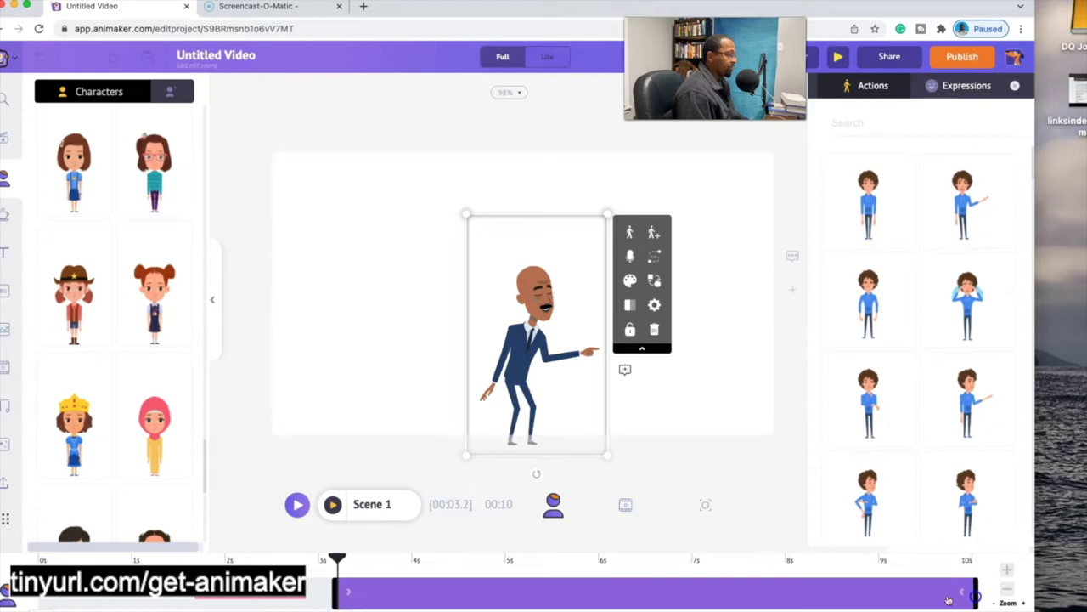
click(42, 558)
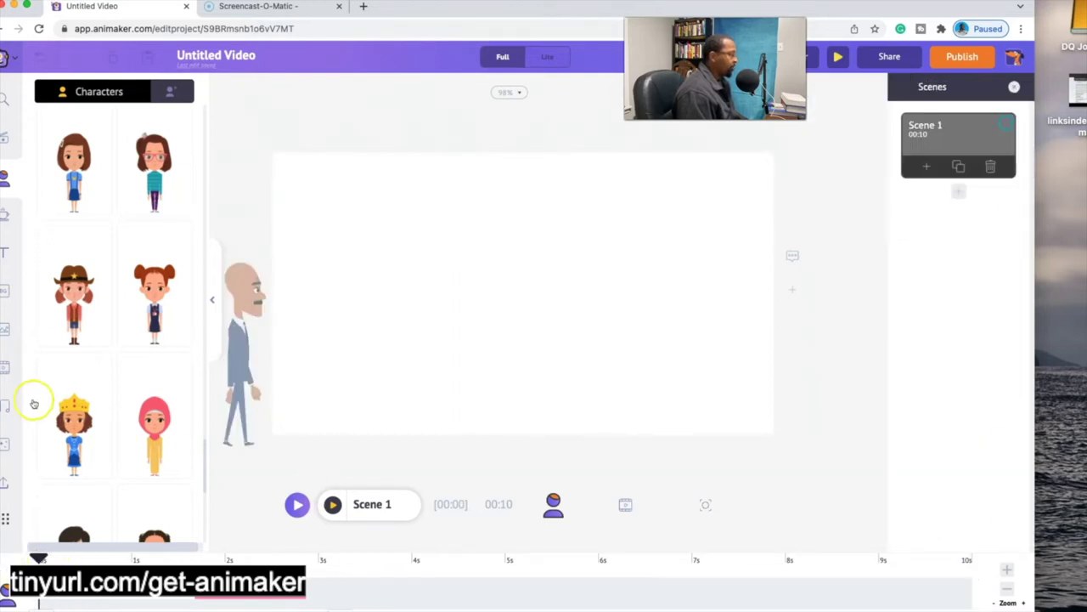
click(6, 303)
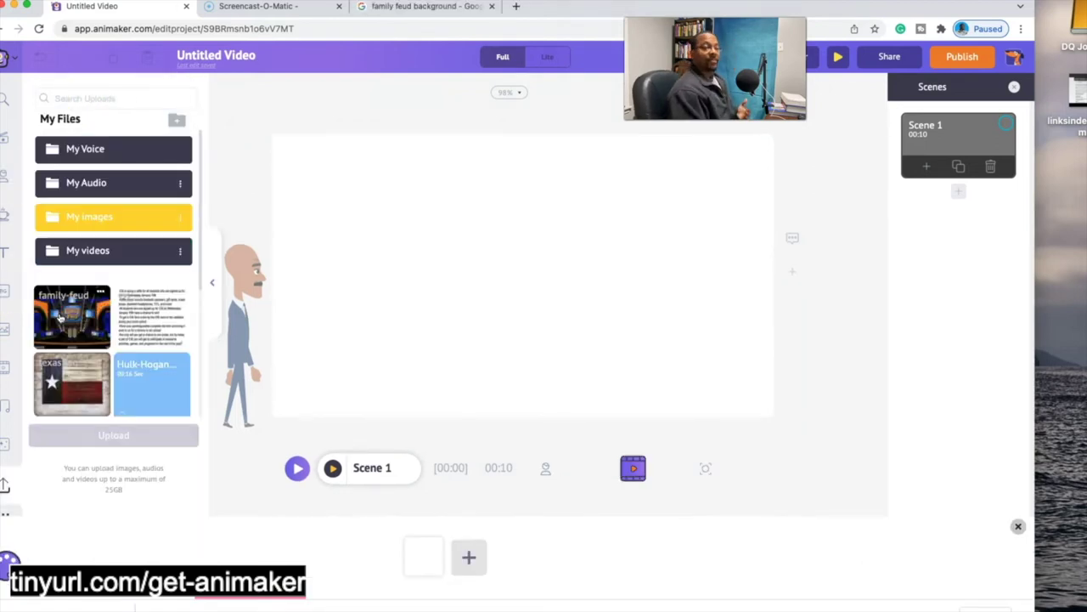
- Place the uploaded family-feud image on the stage and enlarge it to cover the whole stage
drag(60, 318, 461, 262)
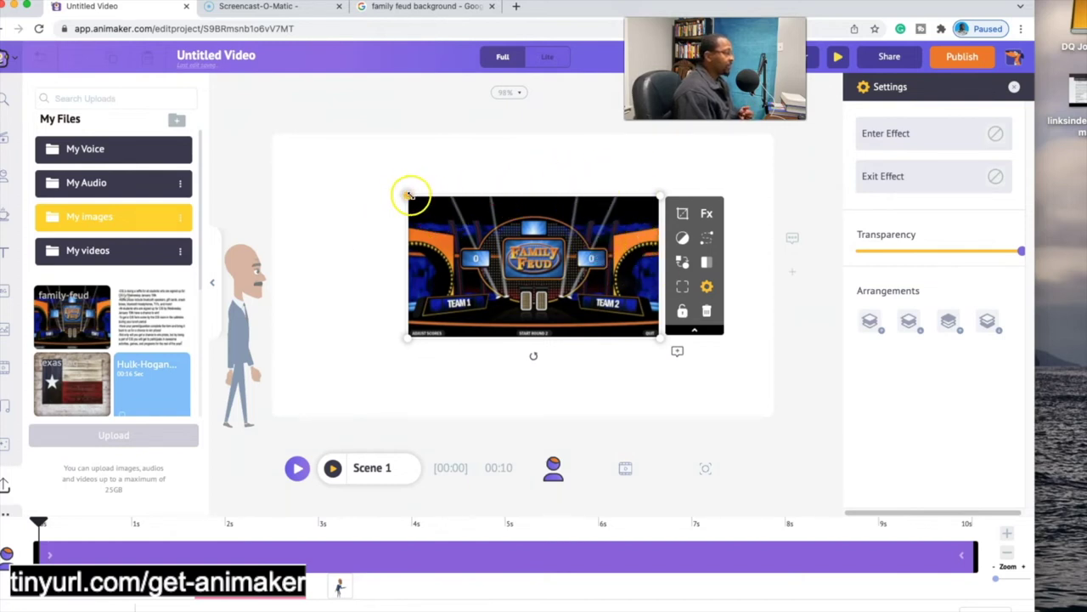
drag(407, 193, 265, 116)
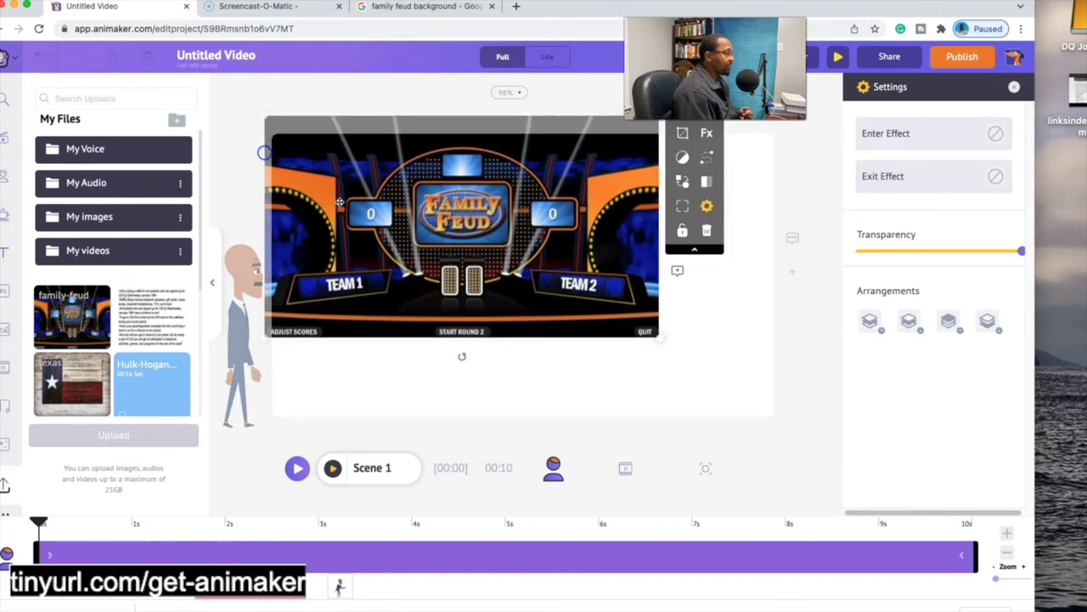
drag(651, 335, 804, 443)
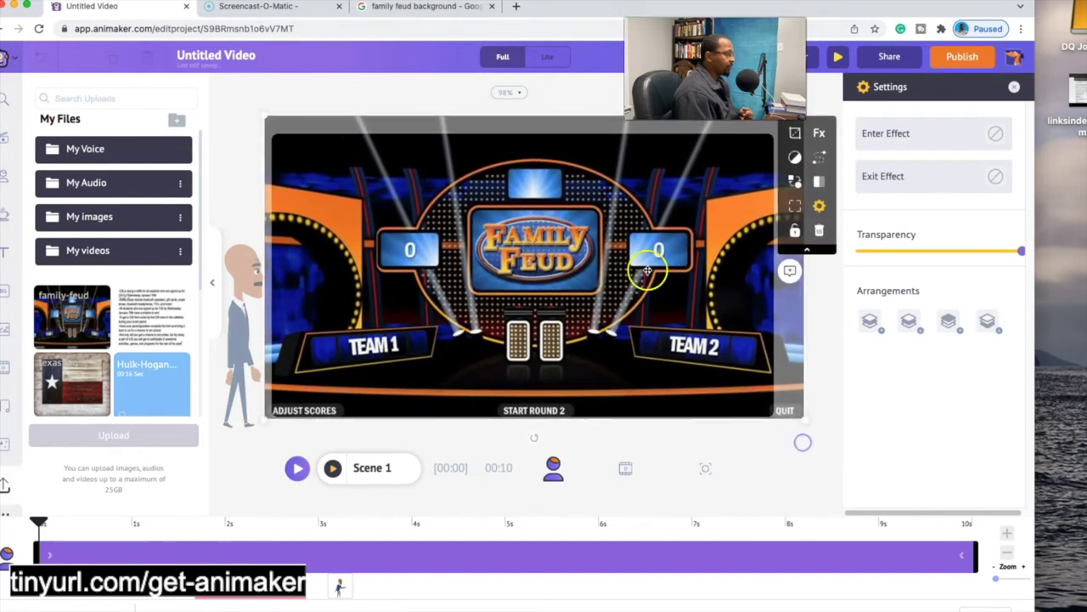
drag(635, 269, 626, 274)
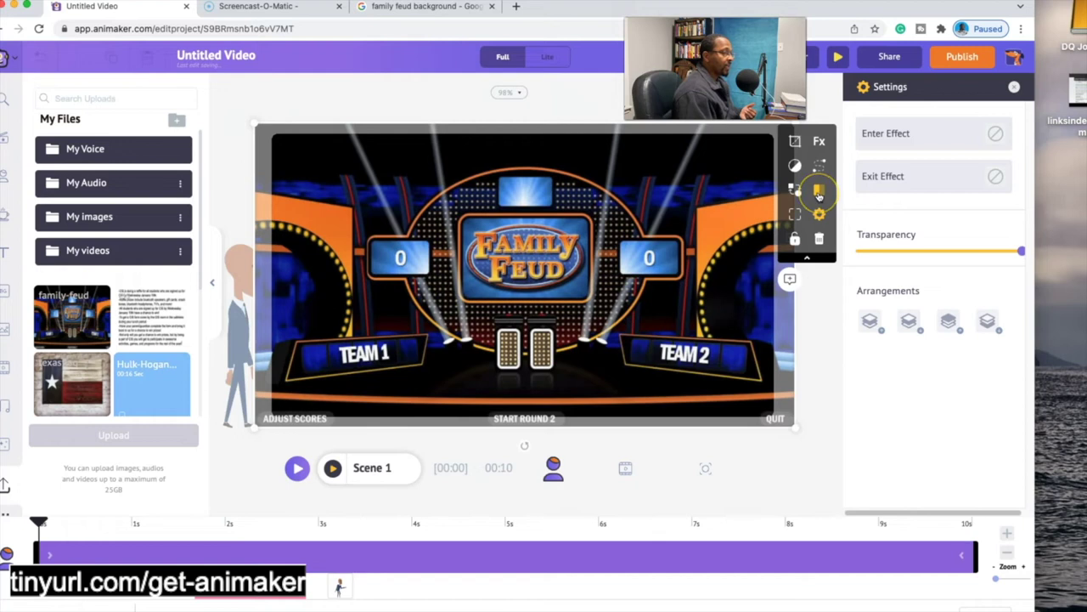
click(802, 214)
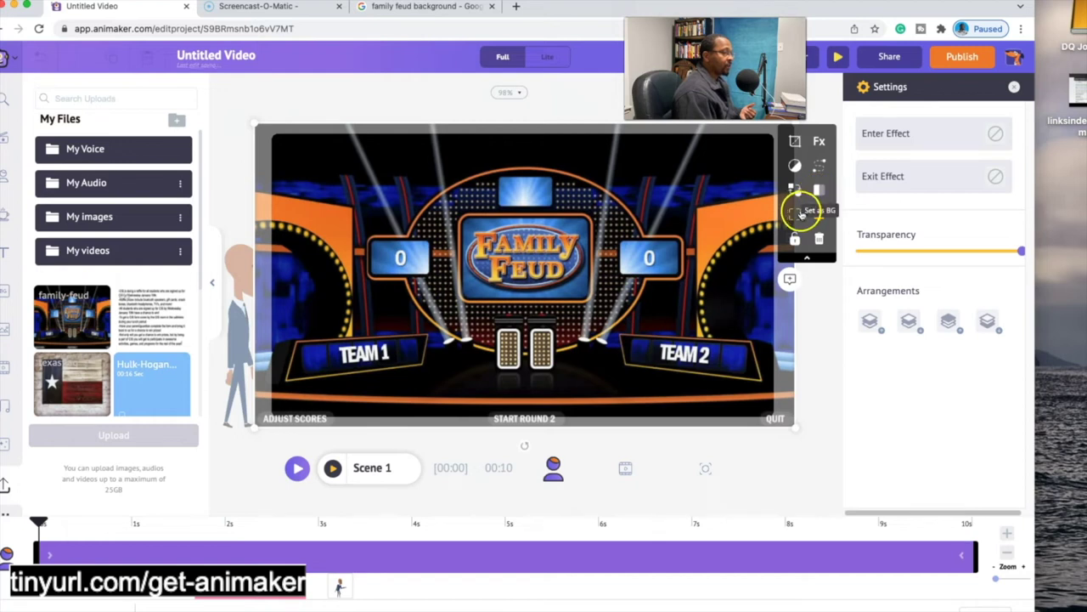
click(794, 214)
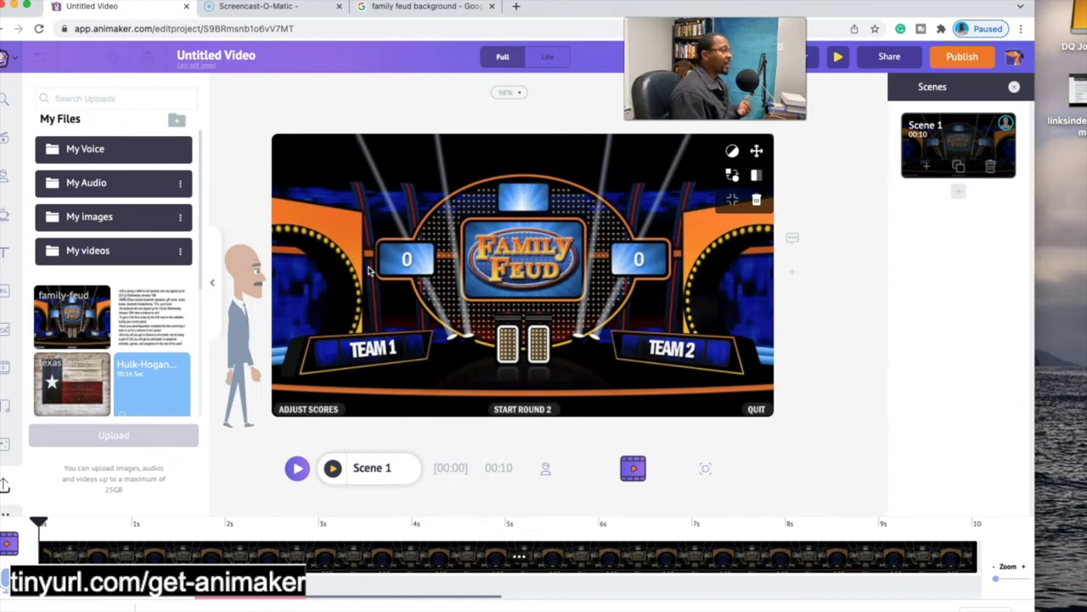
- Set the Family Feud image as the scene background and collapse the uploads panel
click(404, 260)
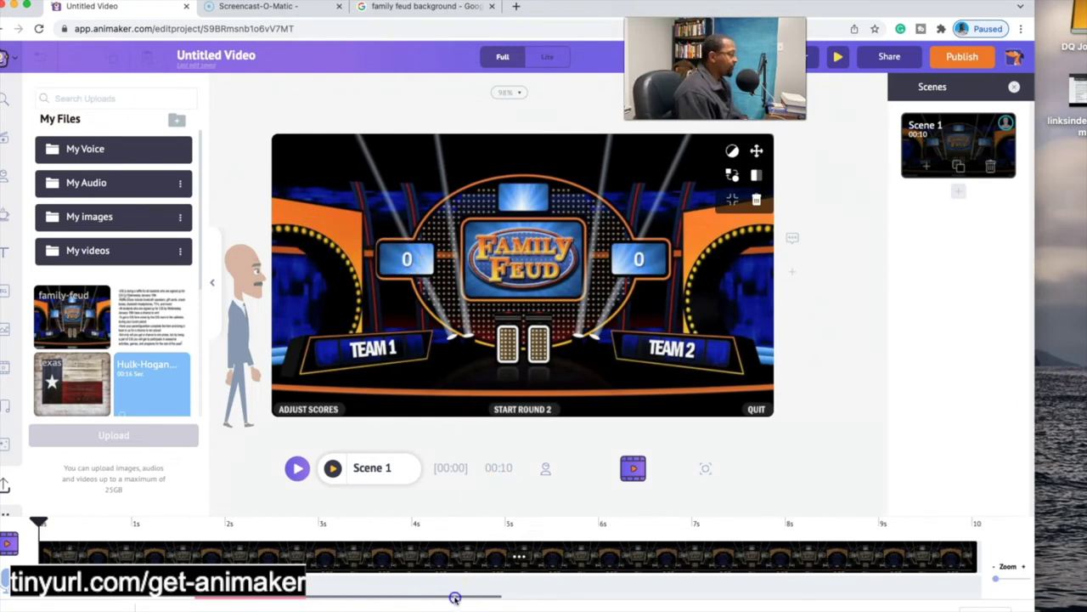
click(313, 460)
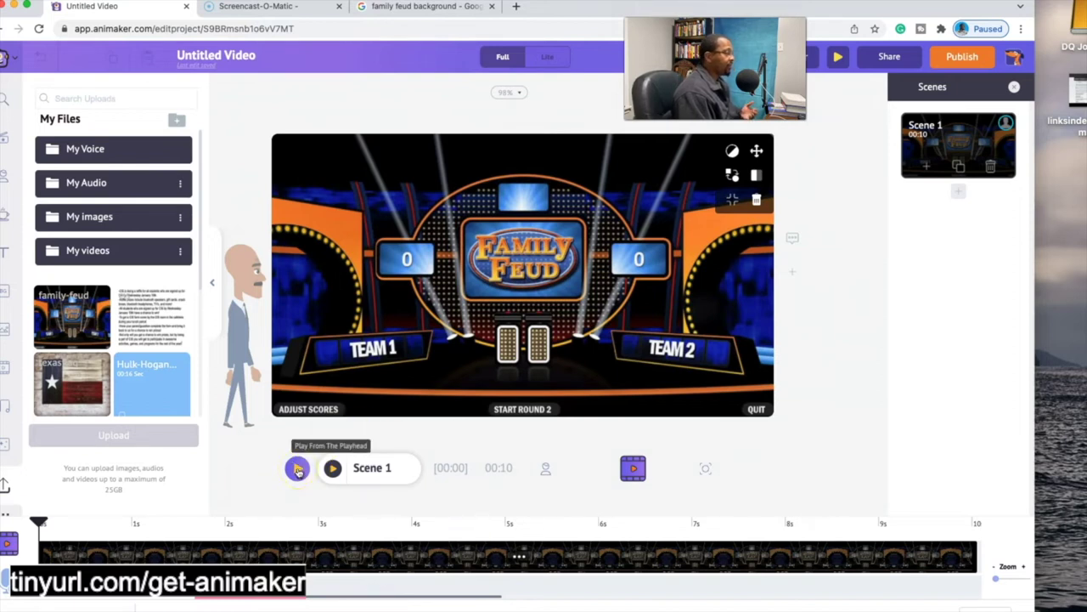
click(200, 317)
click(219, 287)
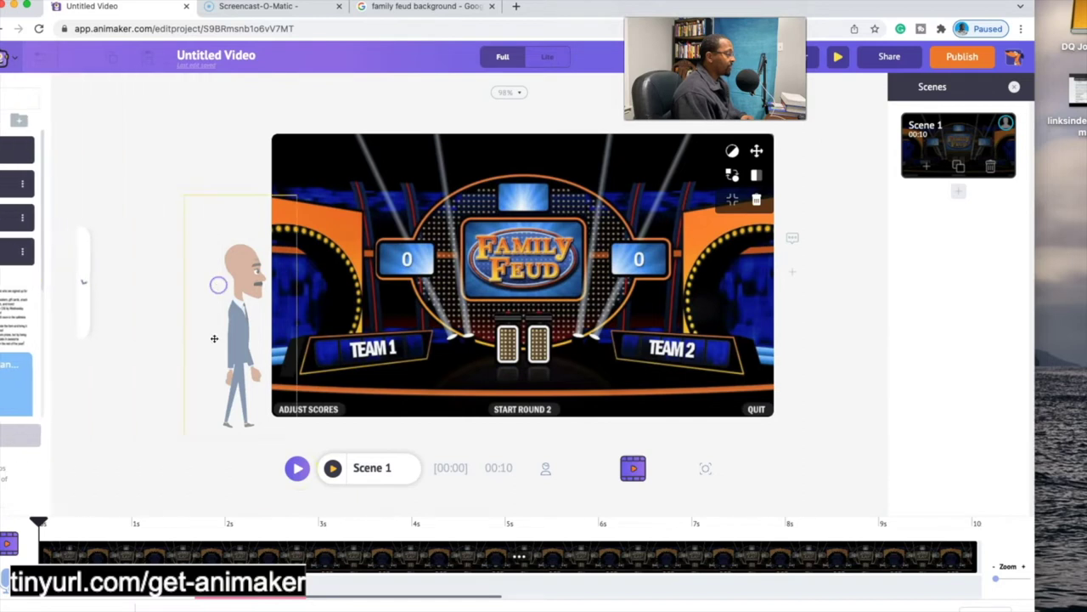
- Preview the man walking onto the Family Feud set, then stop and reset the playhead
click(296, 468)
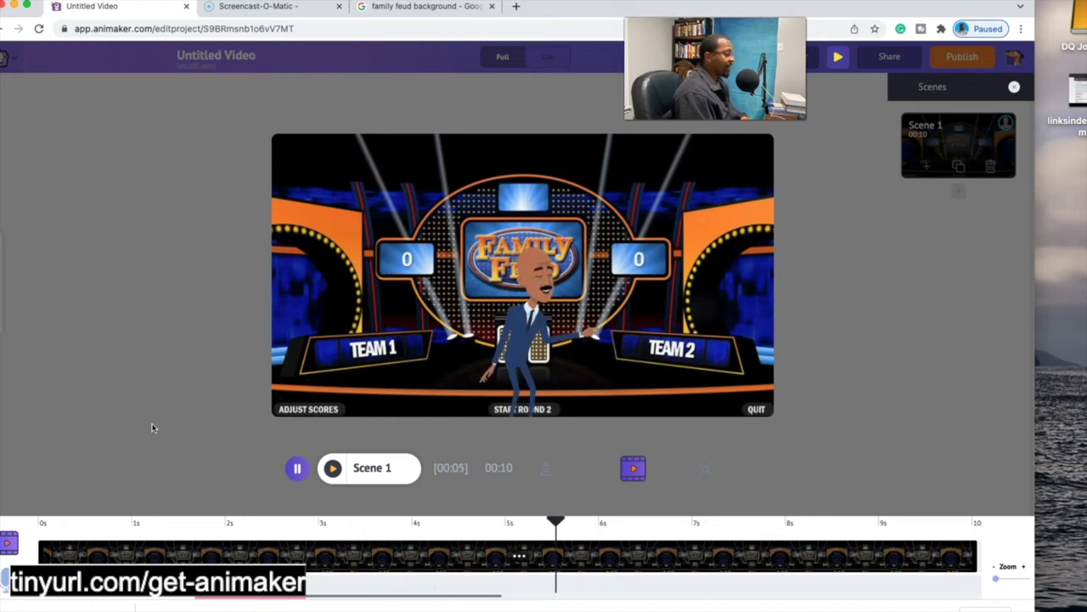
click(344, 420)
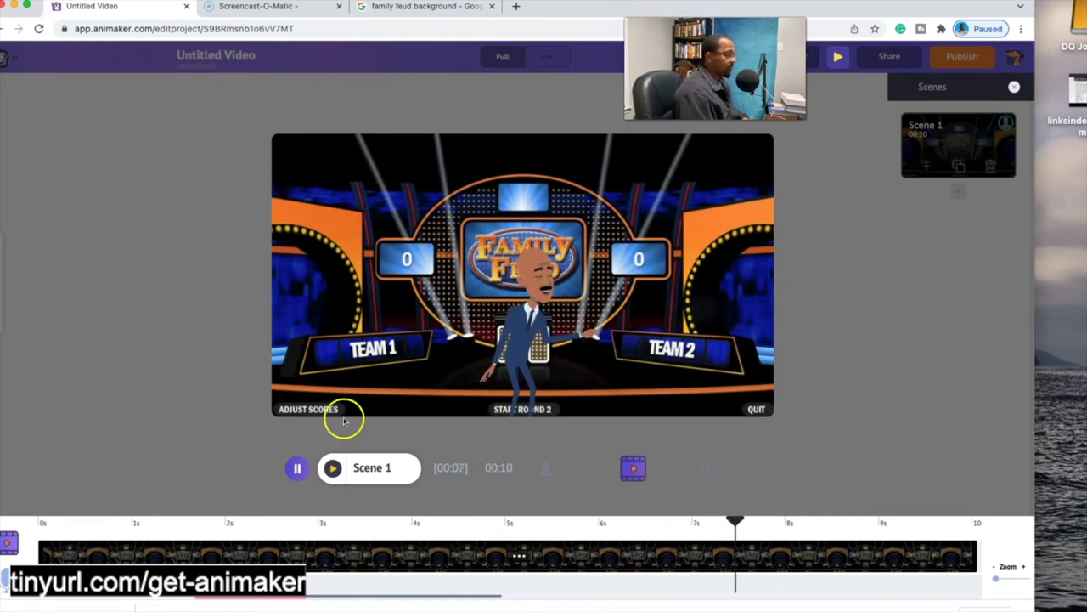
click(298, 469)
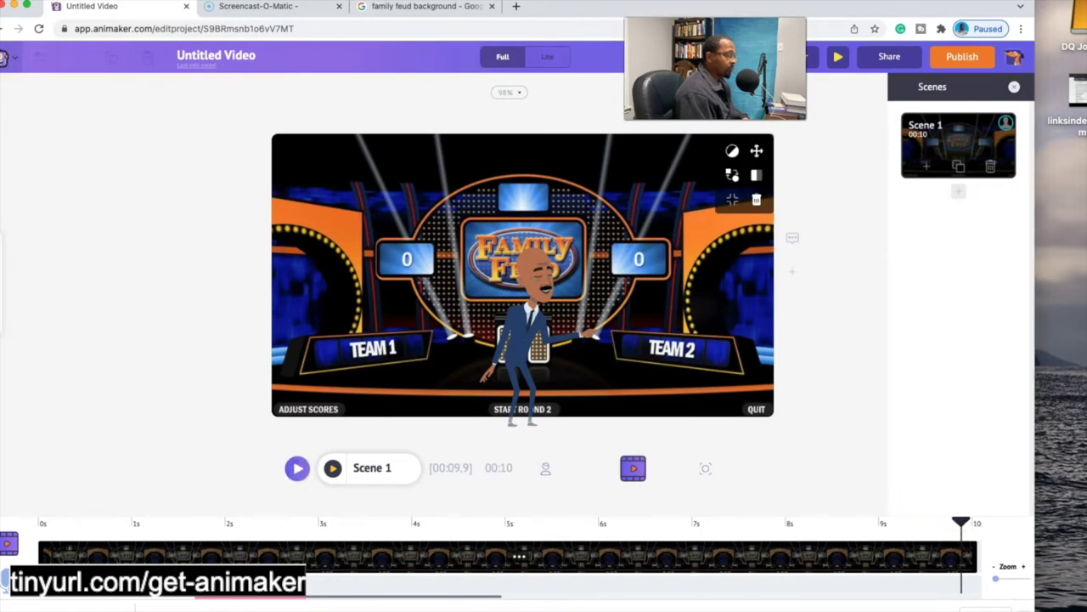
click(19, 554)
- Scrub the playhead through the scene at 0, about 5.8 and about 9.1 seconds
click(39, 557)
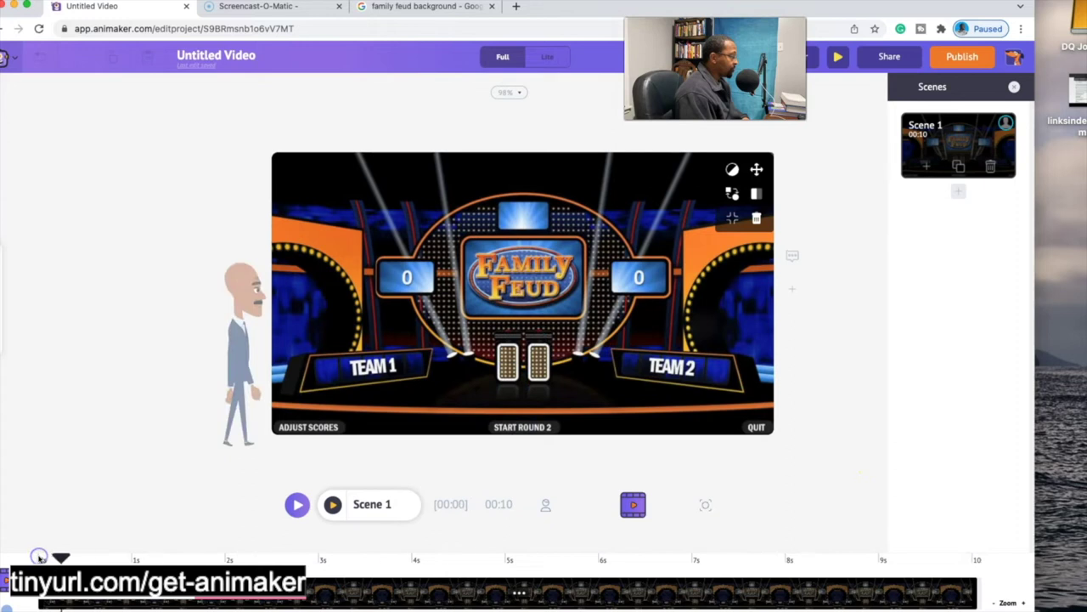
click(578, 559)
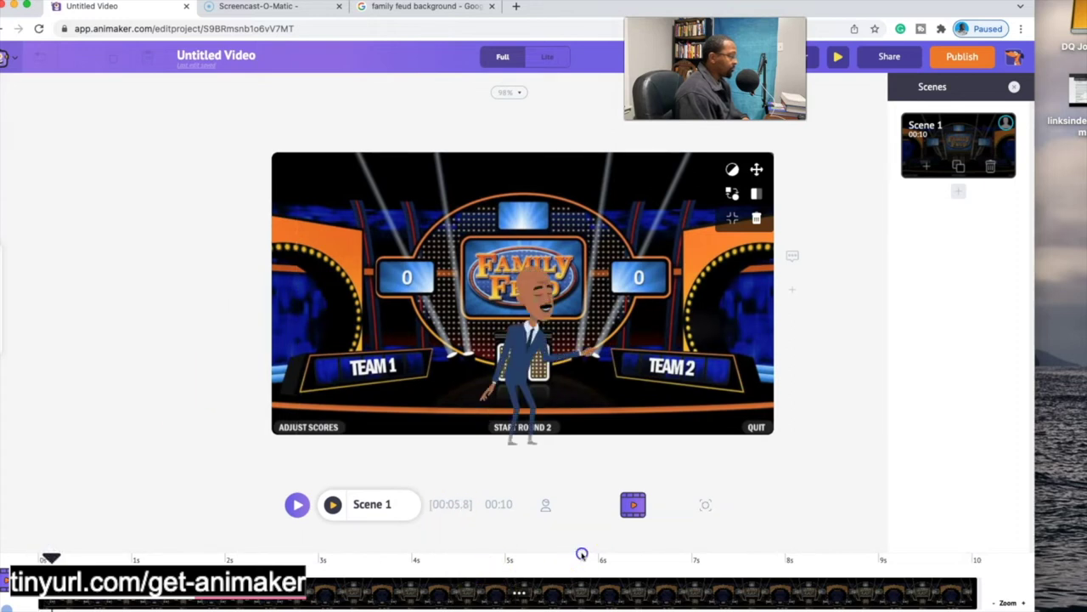
click(886, 559)
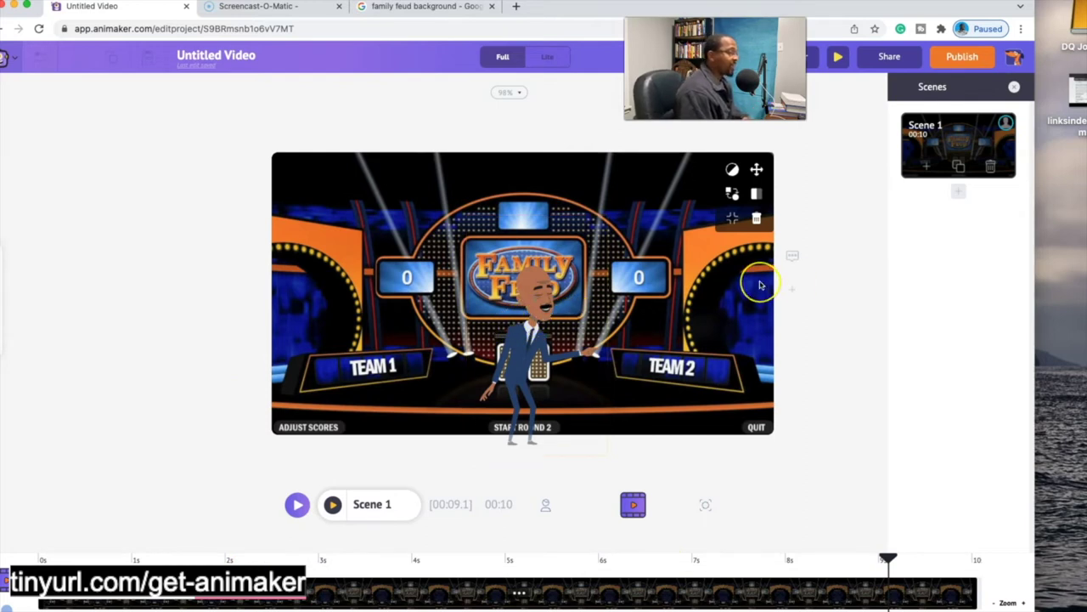
- Select and deselect the host avatar, then slide open the My Files uploads panel
click(708, 197)
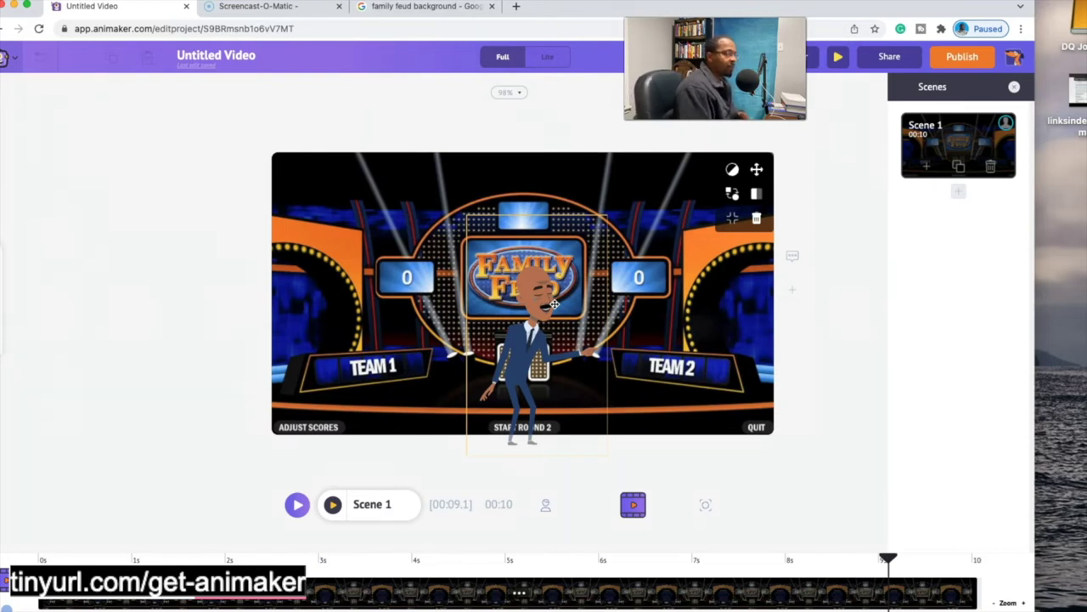
click(511, 312)
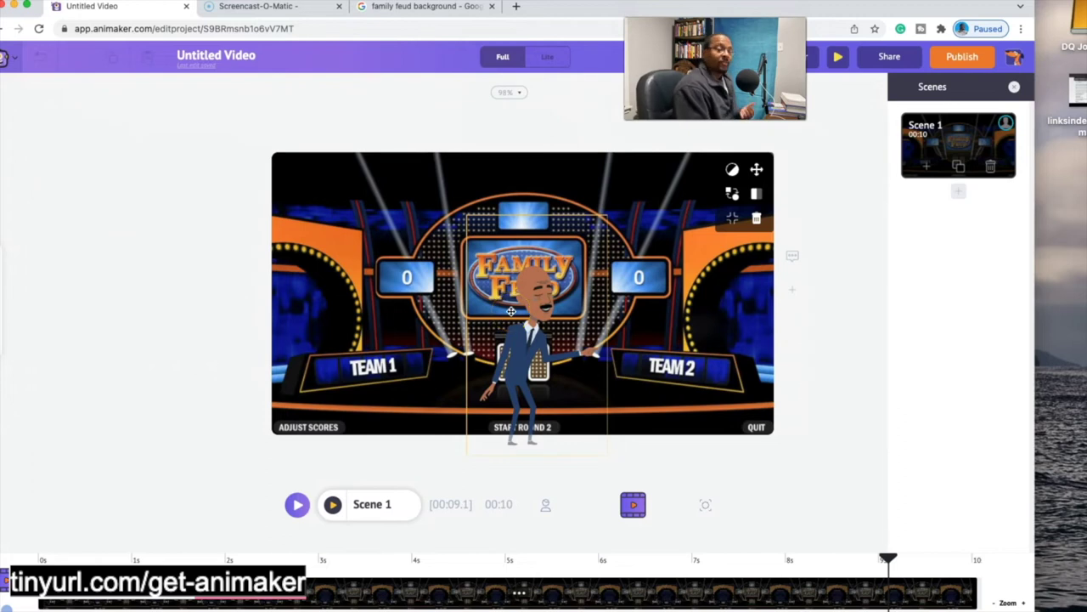
click(469, 266)
click(14, 301)
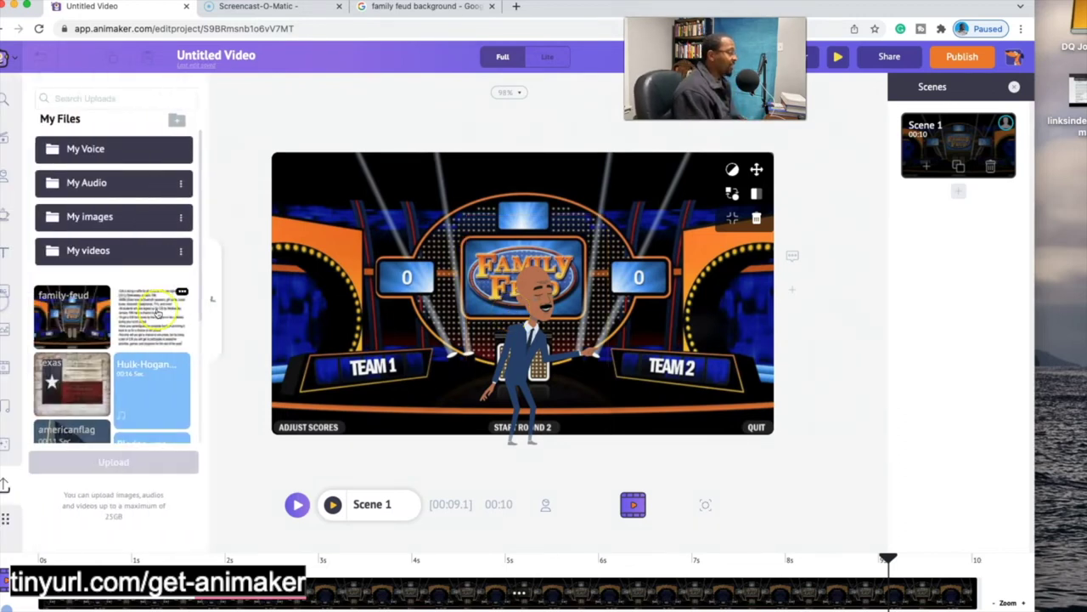
- Choose the My Voice folder in the uploads library and start a new upload
click(4, 405)
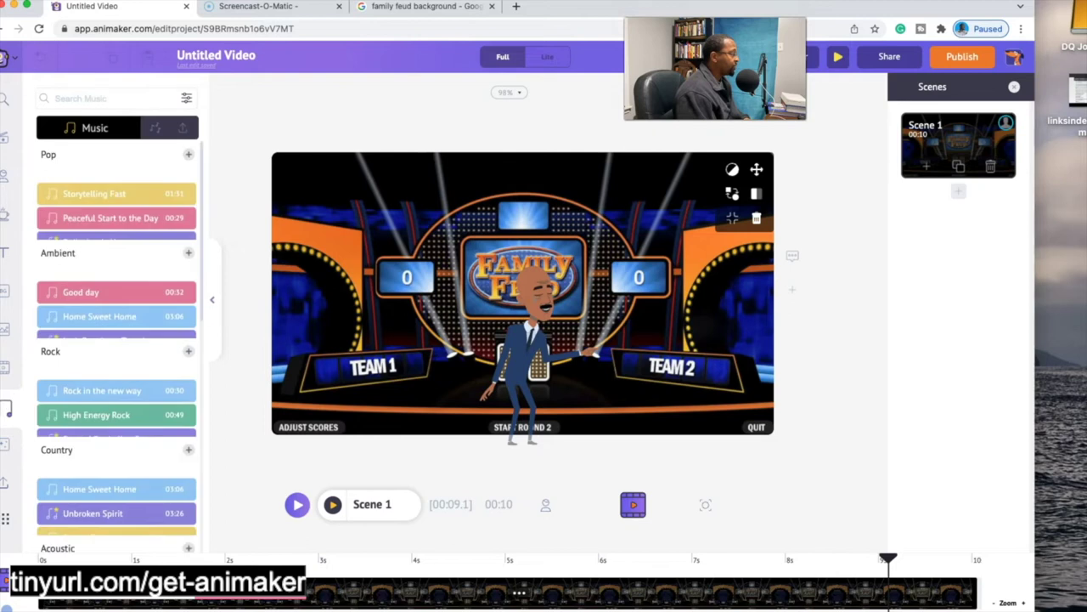
click(4, 484)
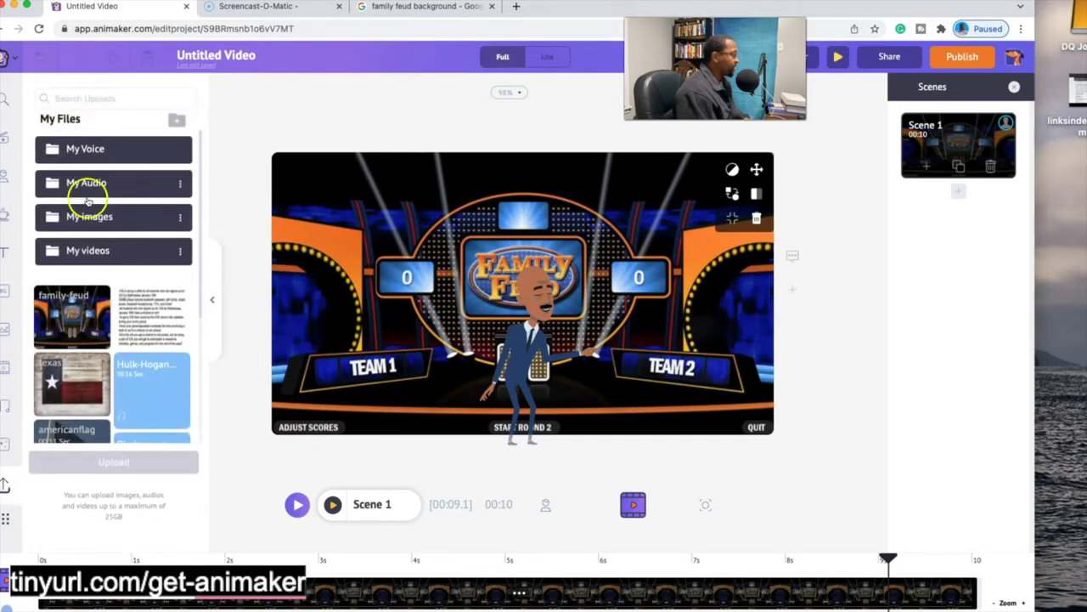
click(100, 150)
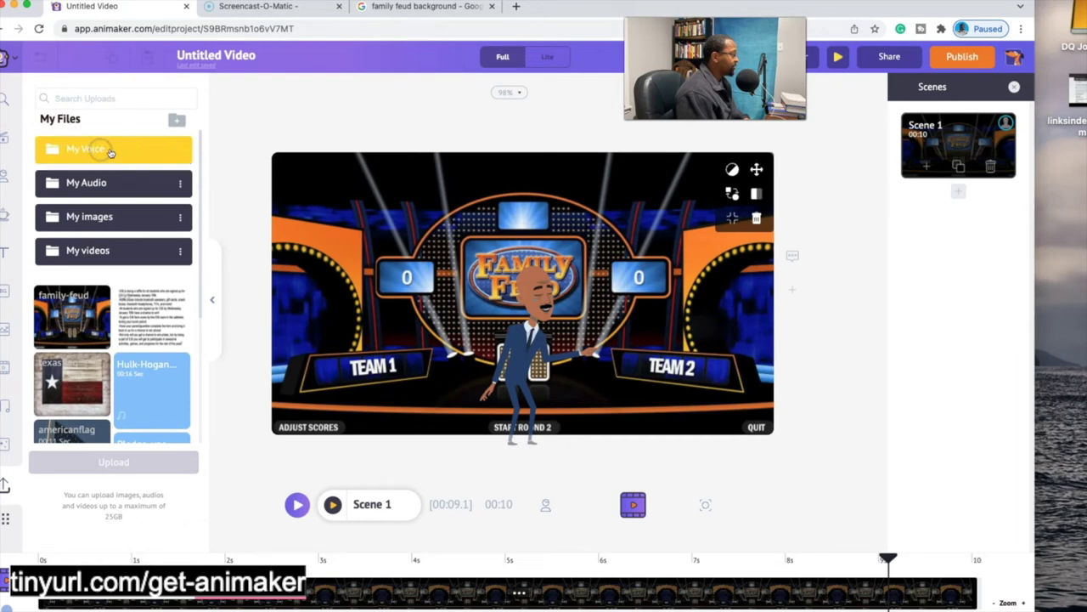
click(137, 466)
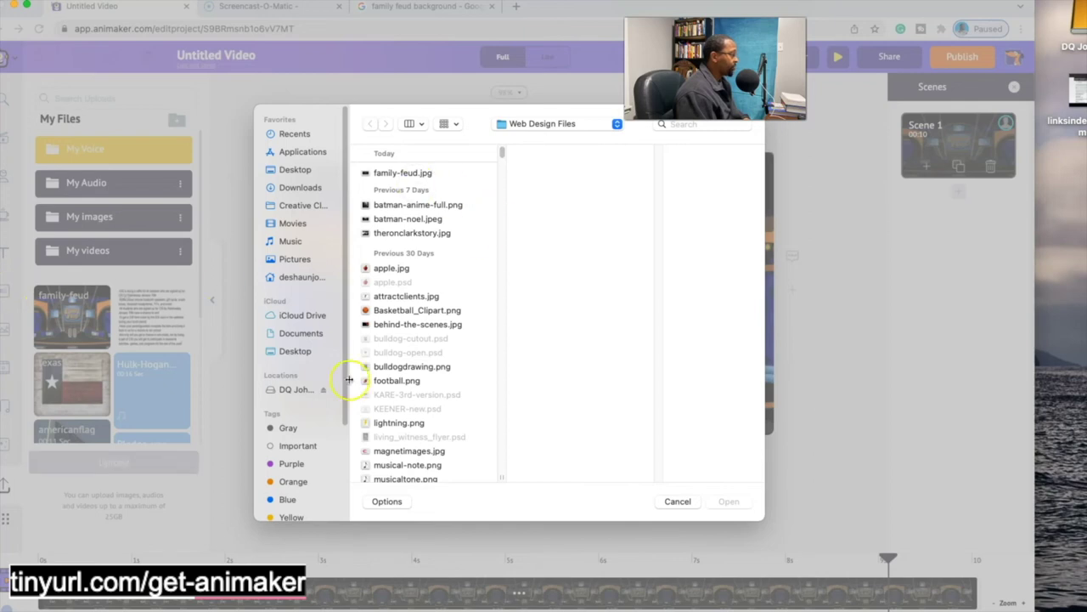
- Preview and upload harveylaugh.mp3 from the morning-announcements folder
click(293, 389)
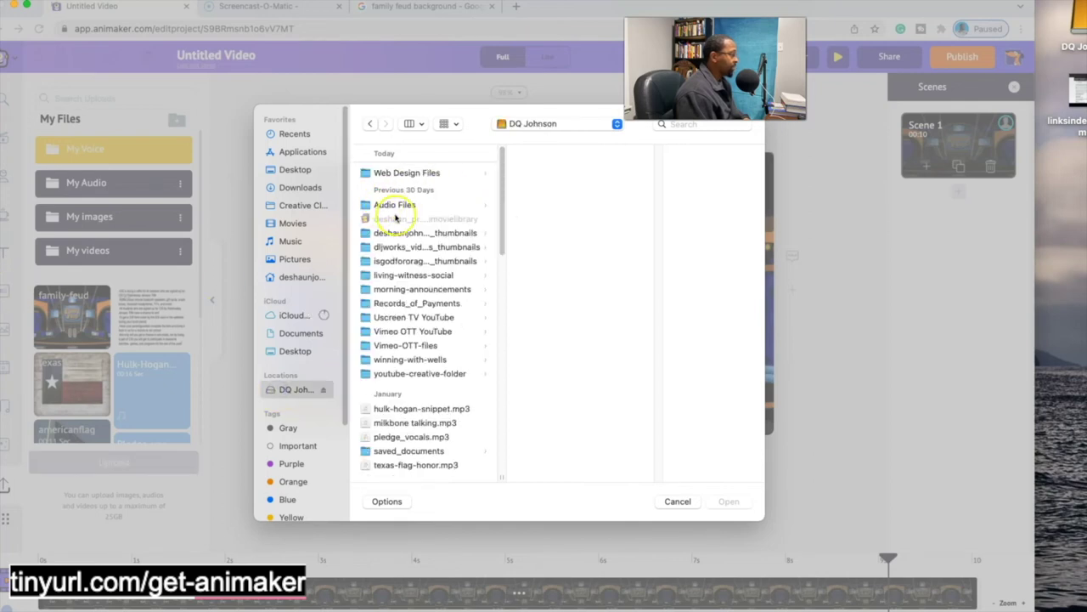
click(399, 289)
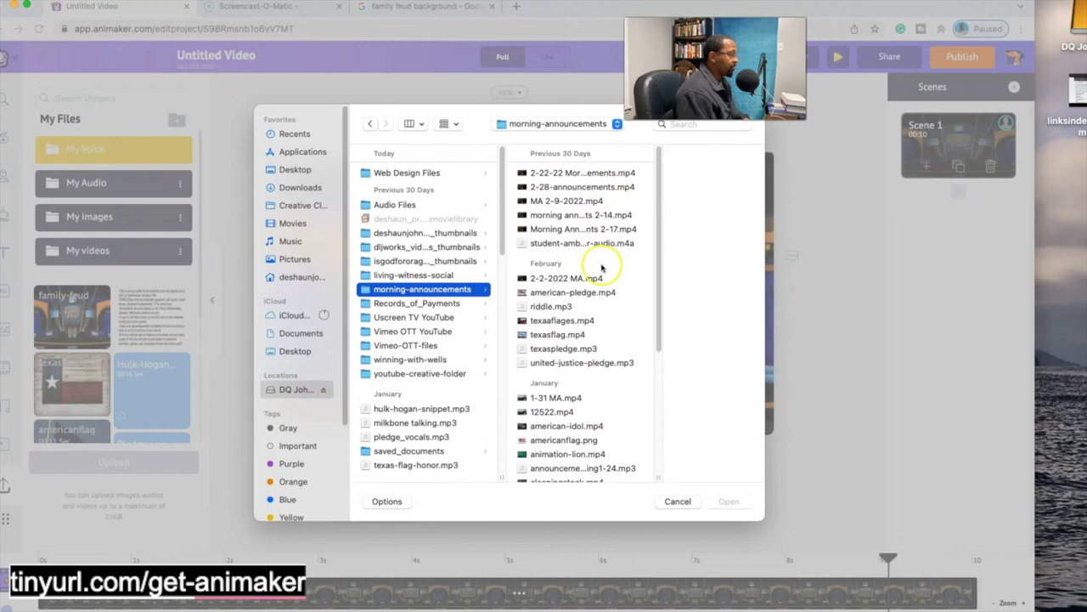
scroll(583, 335, down, 3)
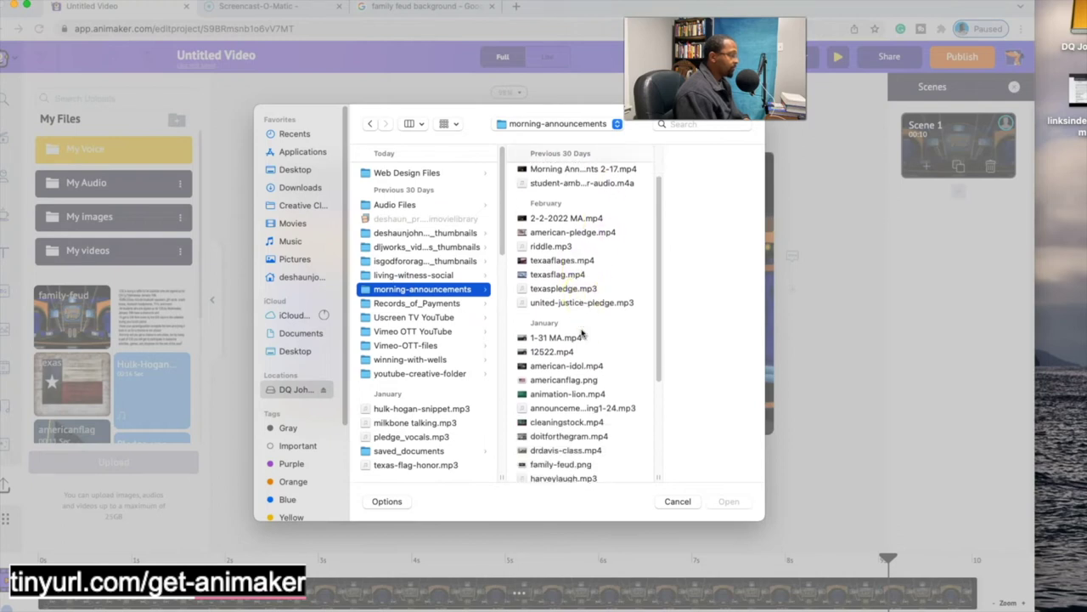
scroll(582, 335, down, 2)
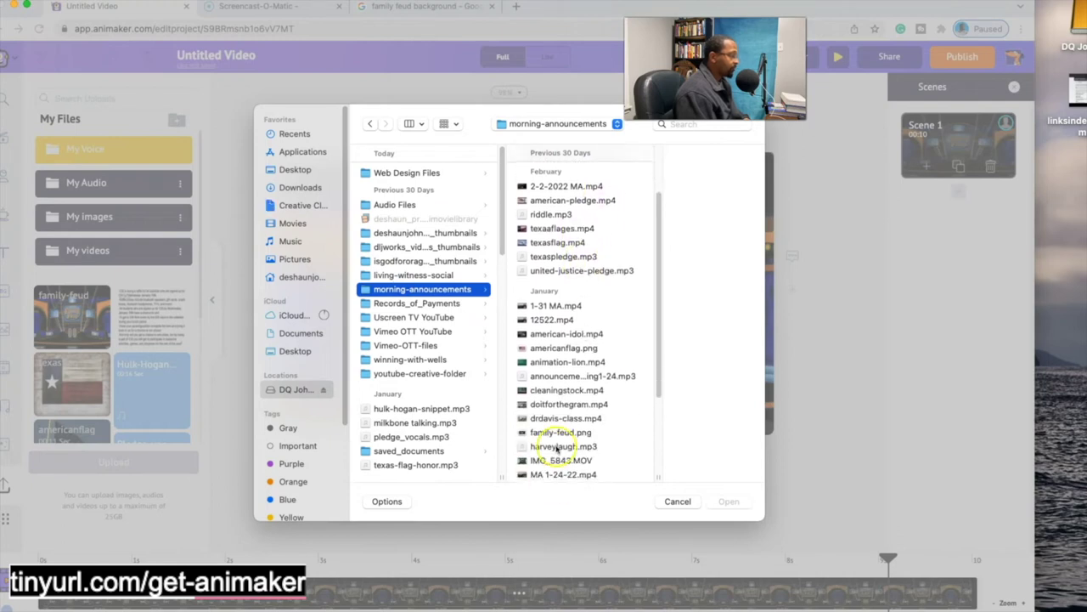
click(556, 446)
click(682, 235)
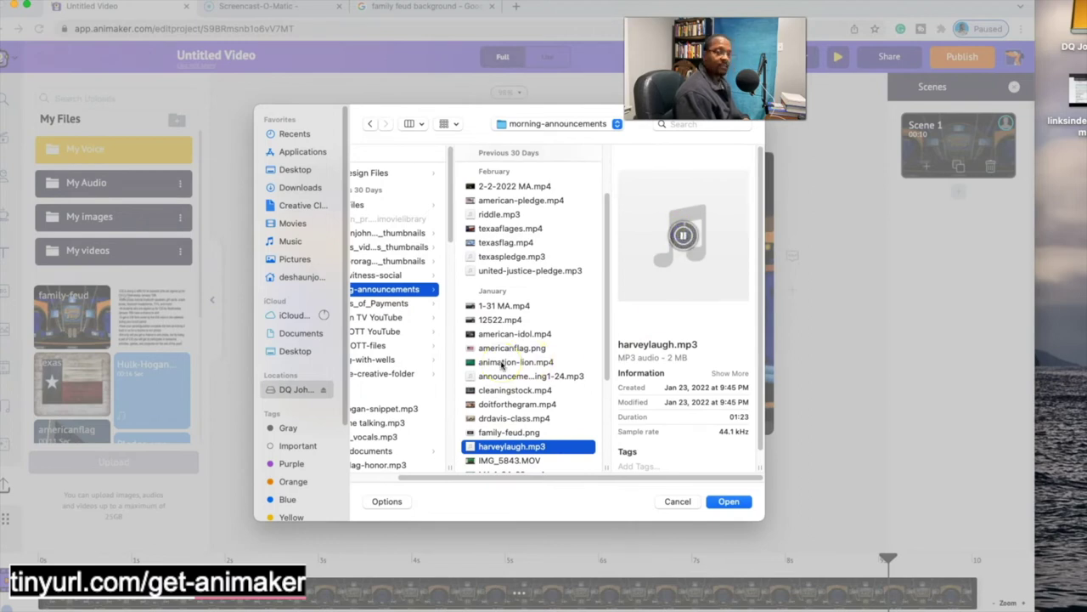
click(734, 502)
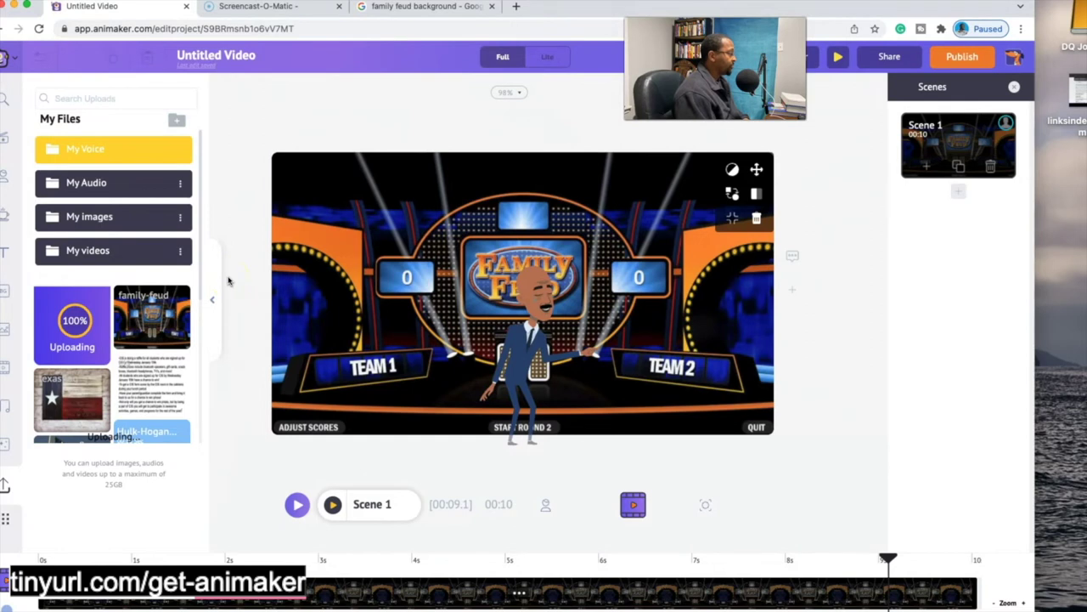
- Move the playhead to about 4.5 seconds, show the character track, and bring up the host's voice-over options
click(68, 331)
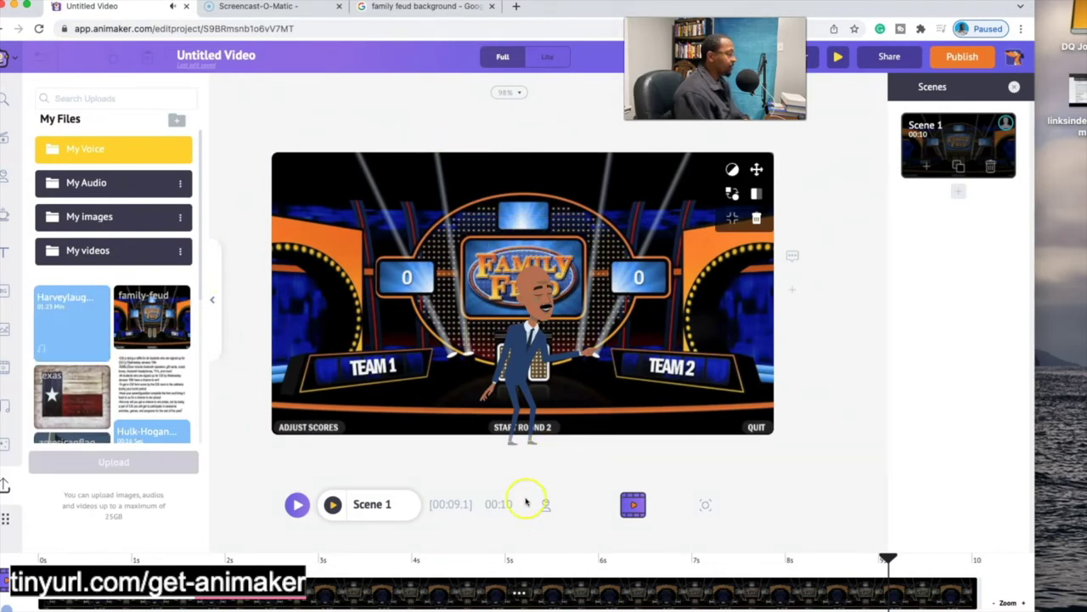
click(479, 556)
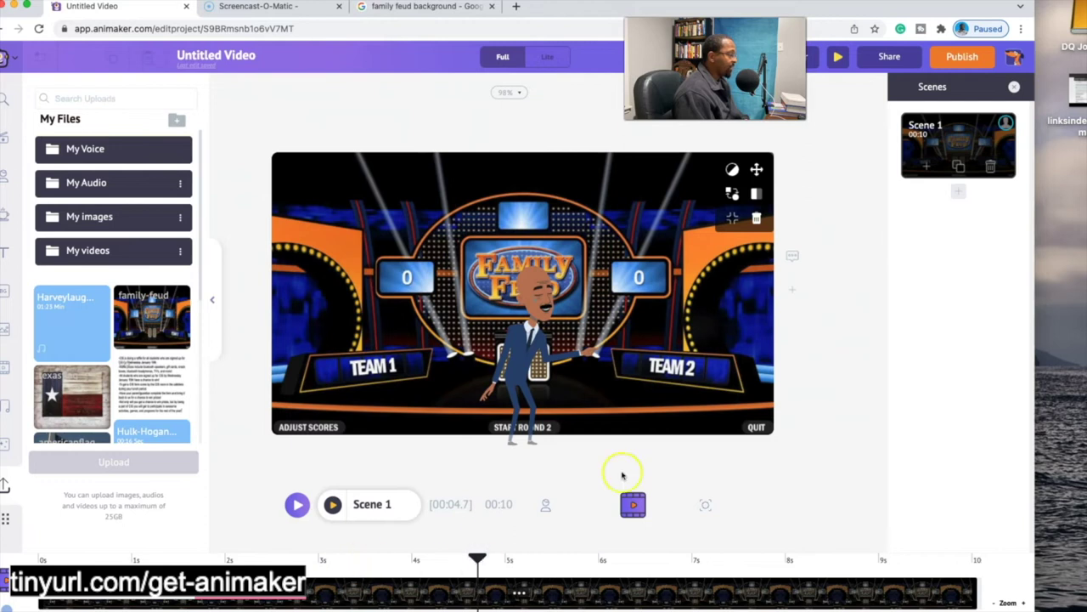
click(544, 505)
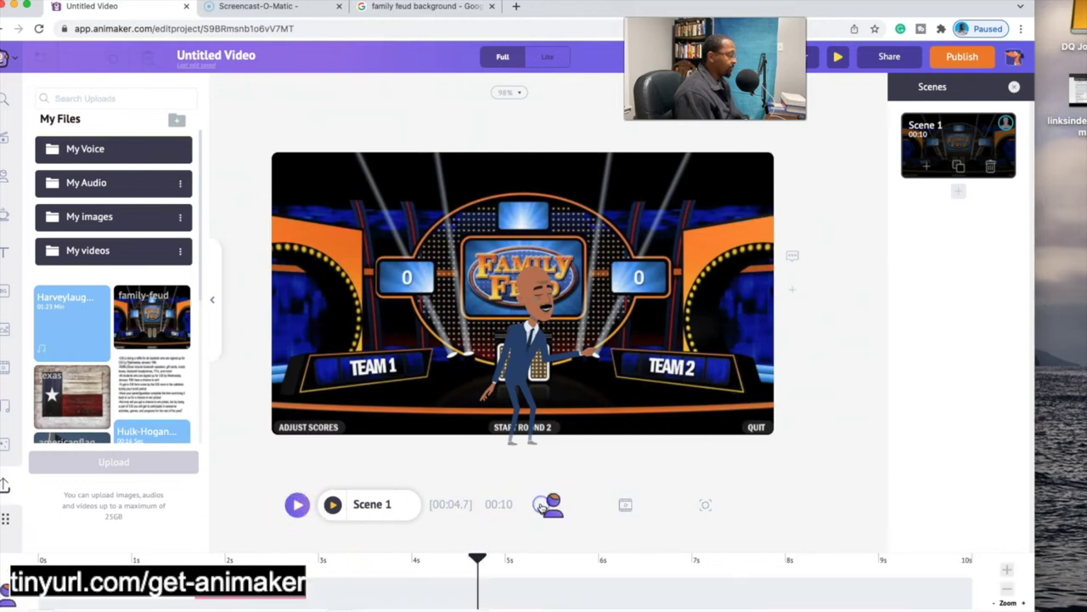
click(527, 340)
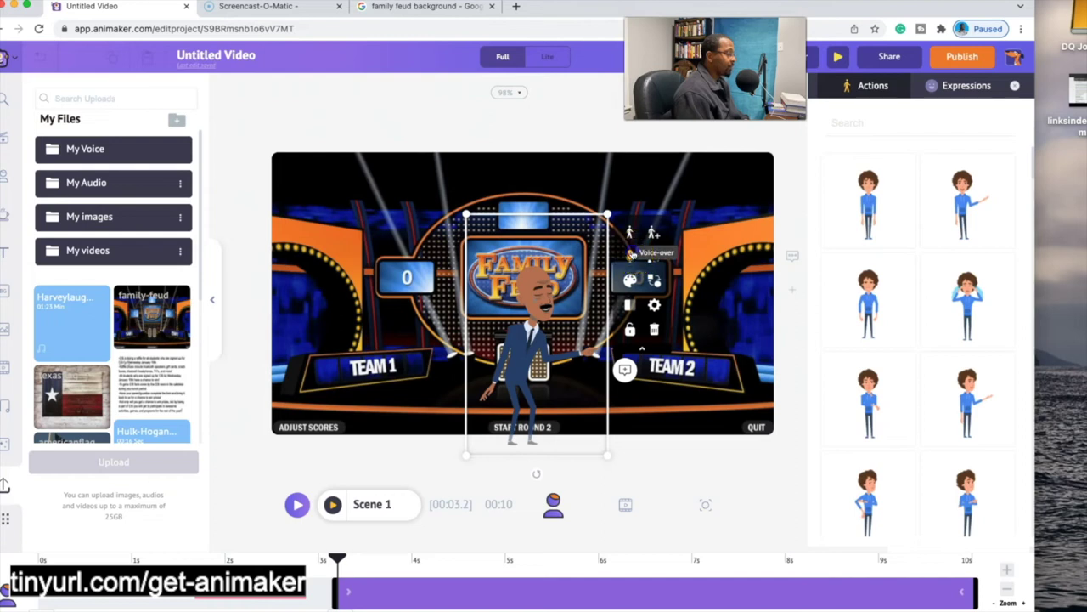
click(631, 254)
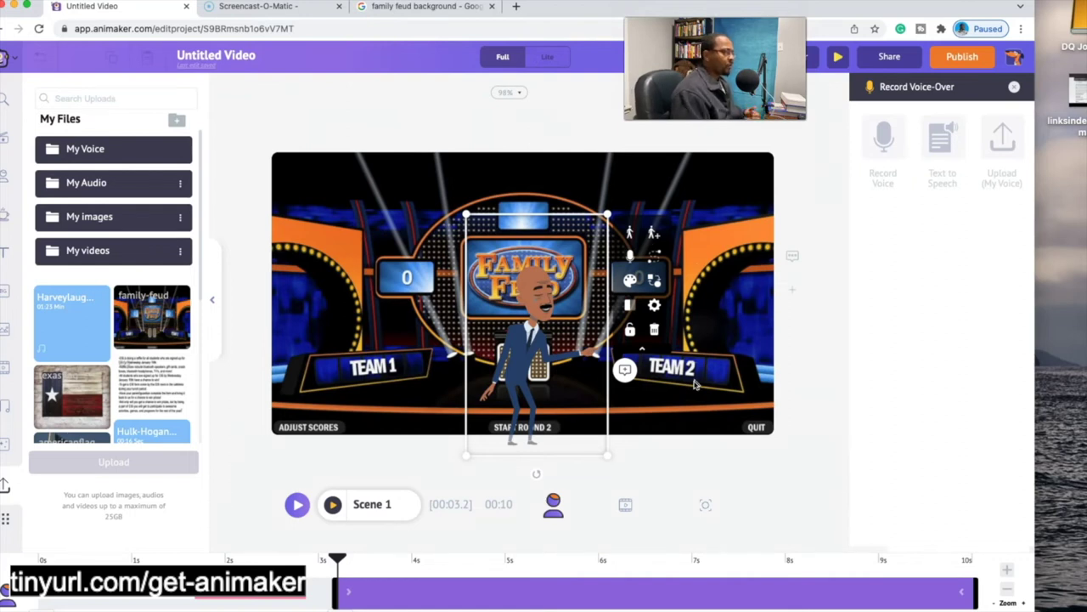
- Go back to the host avatar's Actions and pick the Standing pose
click(629, 236)
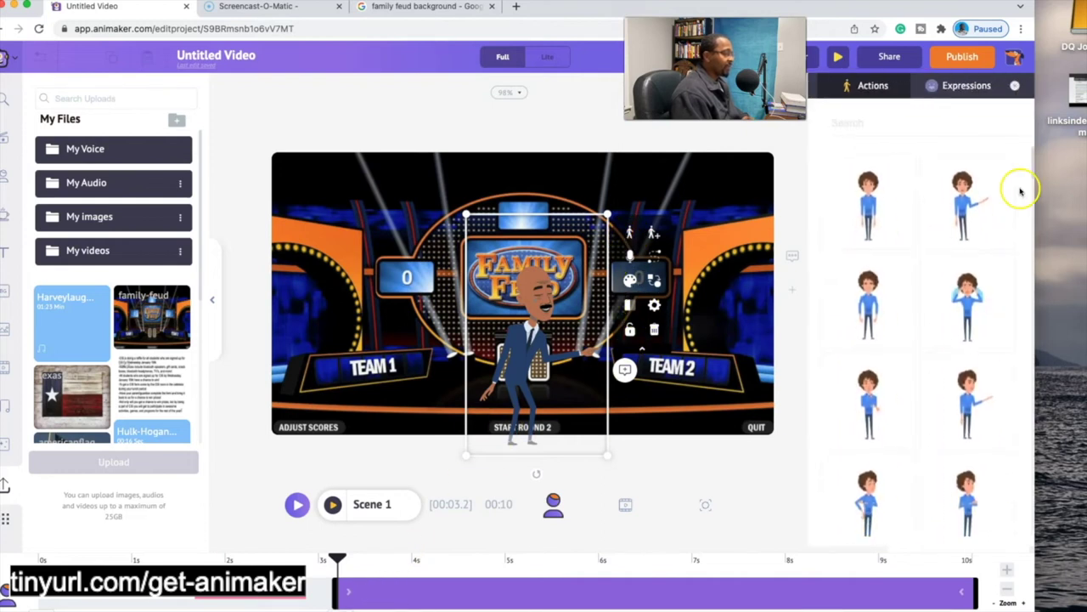
click(881, 217)
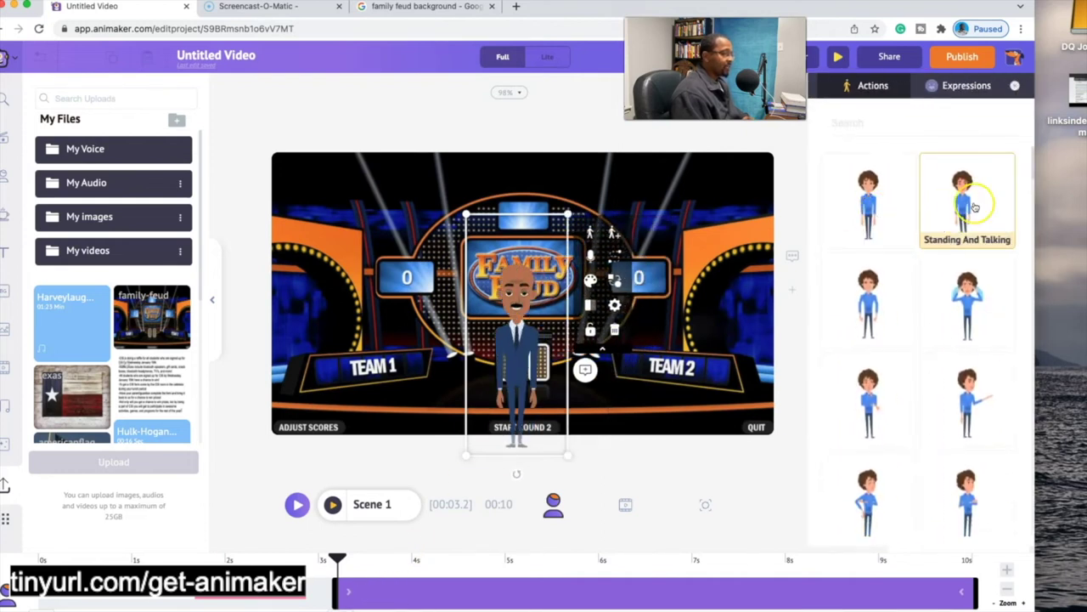
- Apply the Standing And Talking action and the Happy facial expression to the host
click(977, 391)
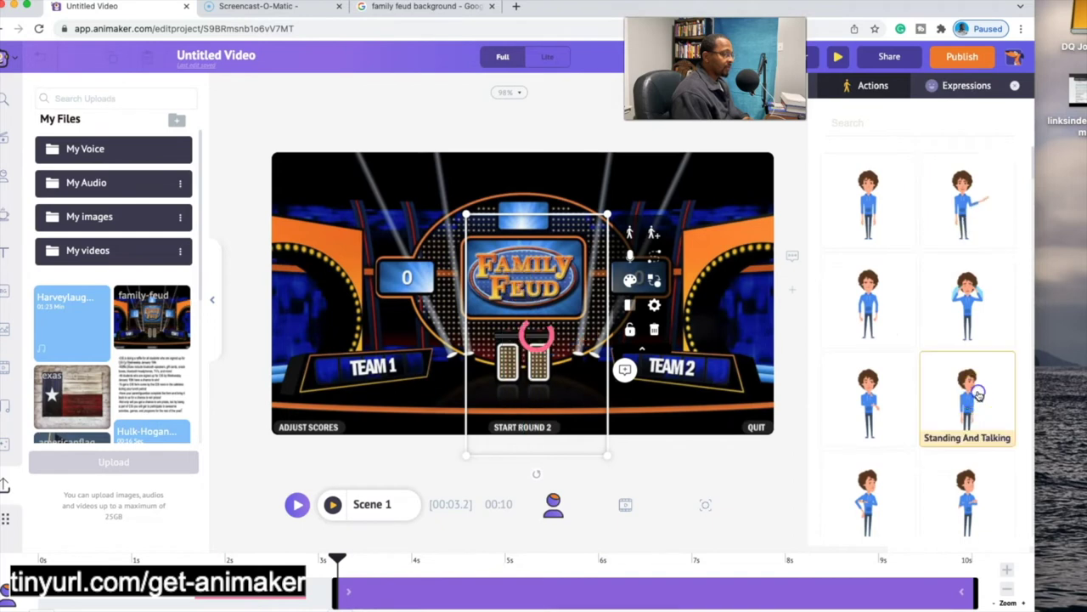
click(966, 89)
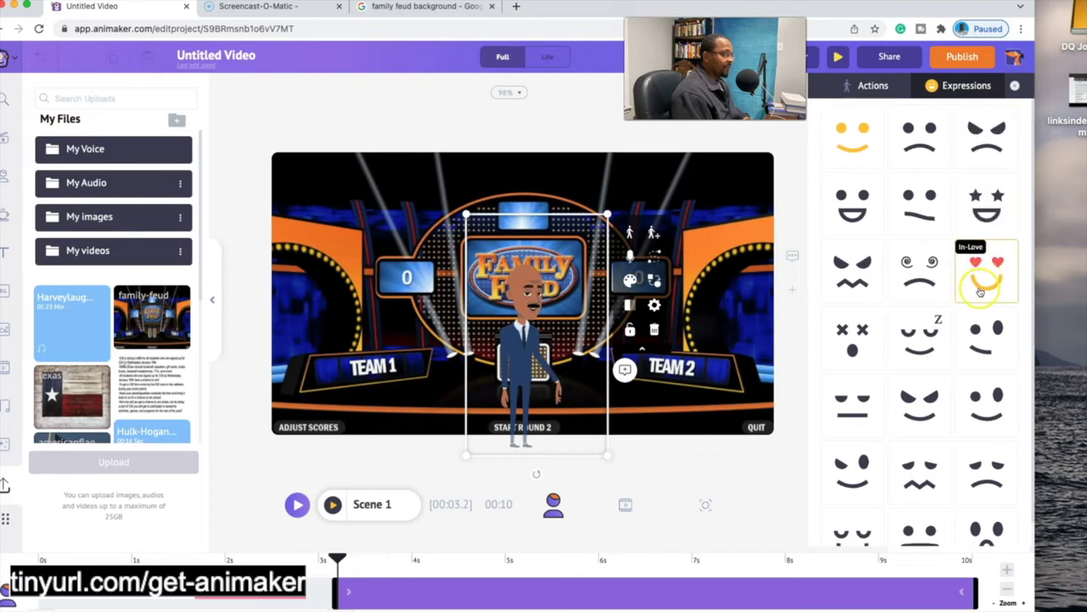
scroll(880, 404, down, 1)
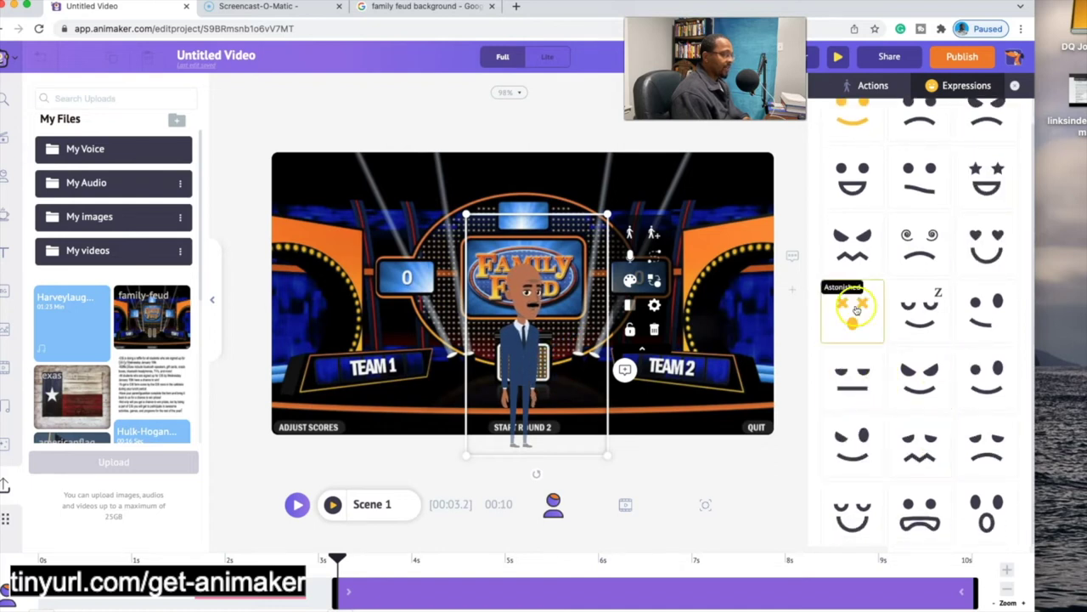
click(864, 191)
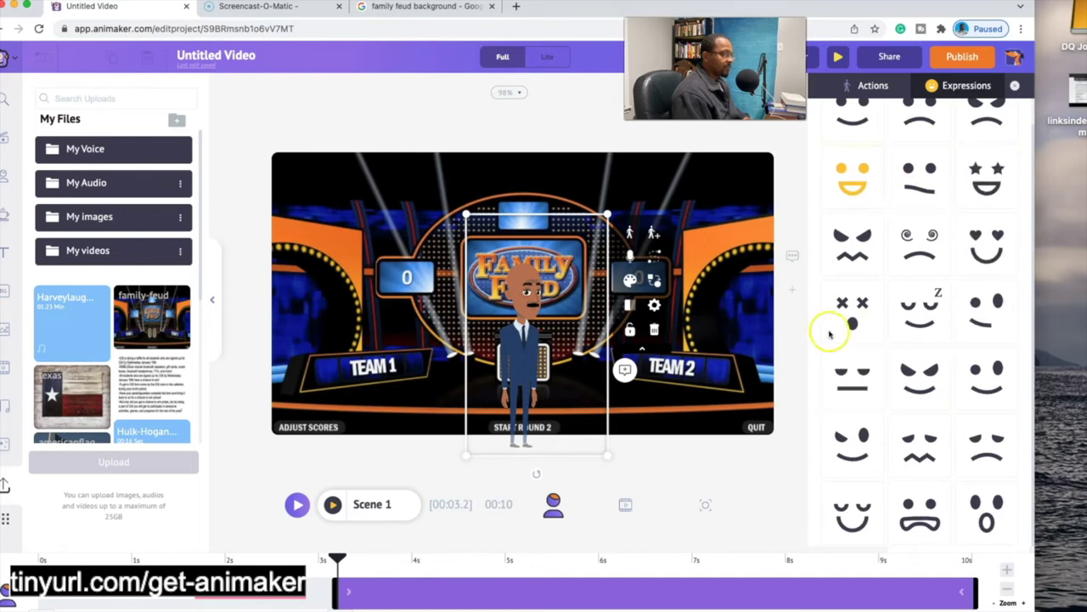
scroll(901, 170, up, 1)
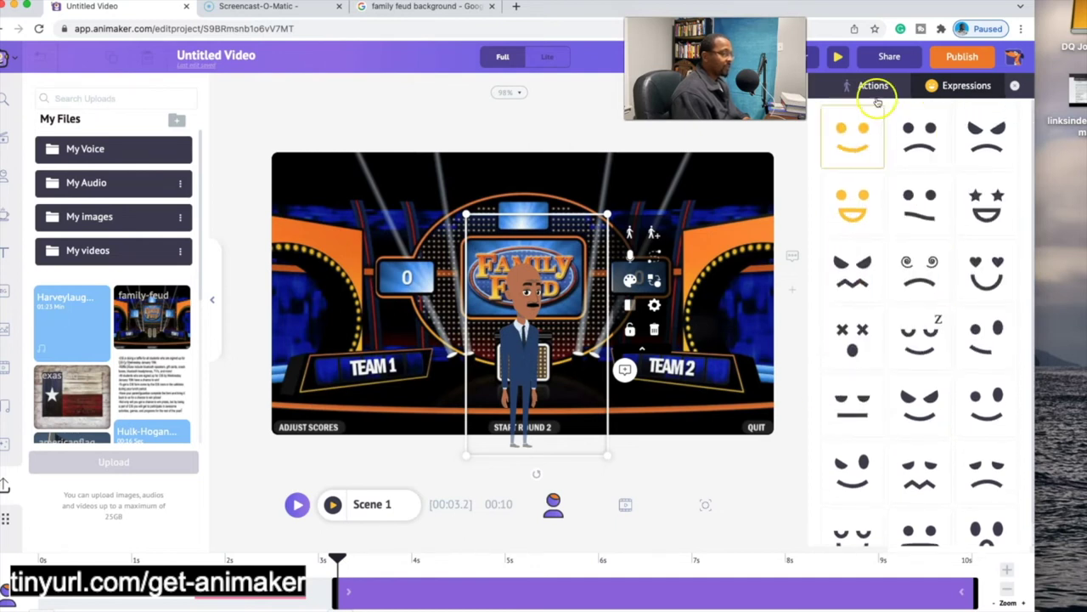
click(872, 87)
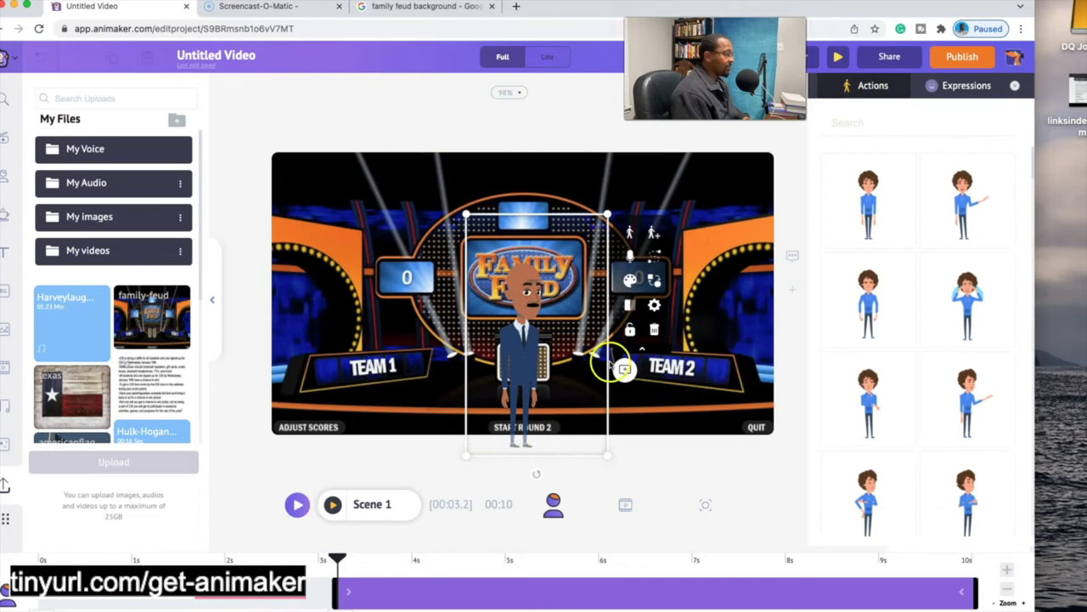
- Add the uploaded harveylaugh audio as the host avatar's lip-sync audio
click(629, 255)
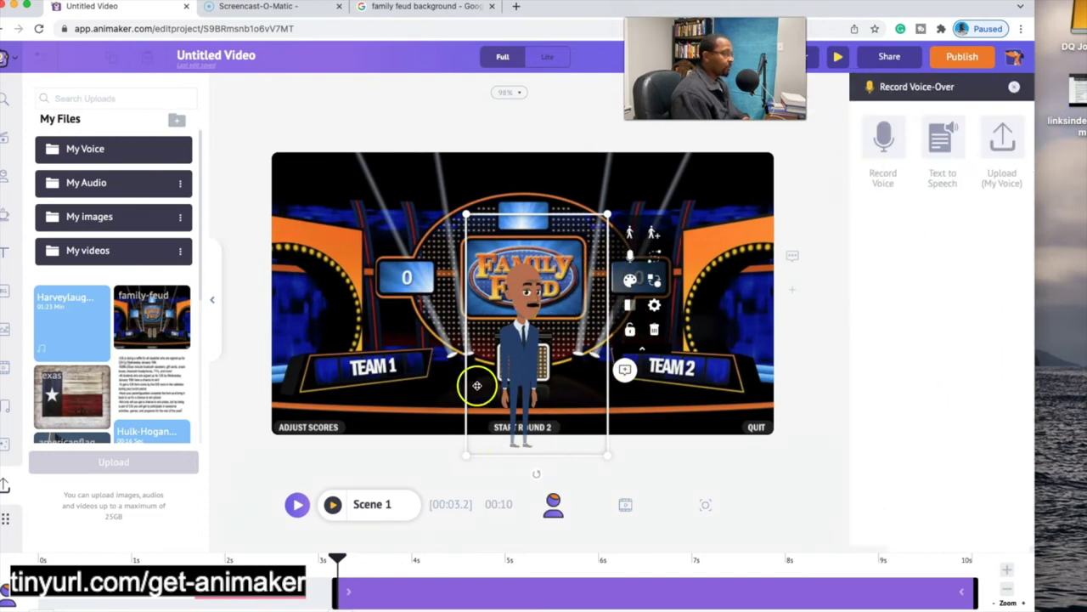
click(1001, 140)
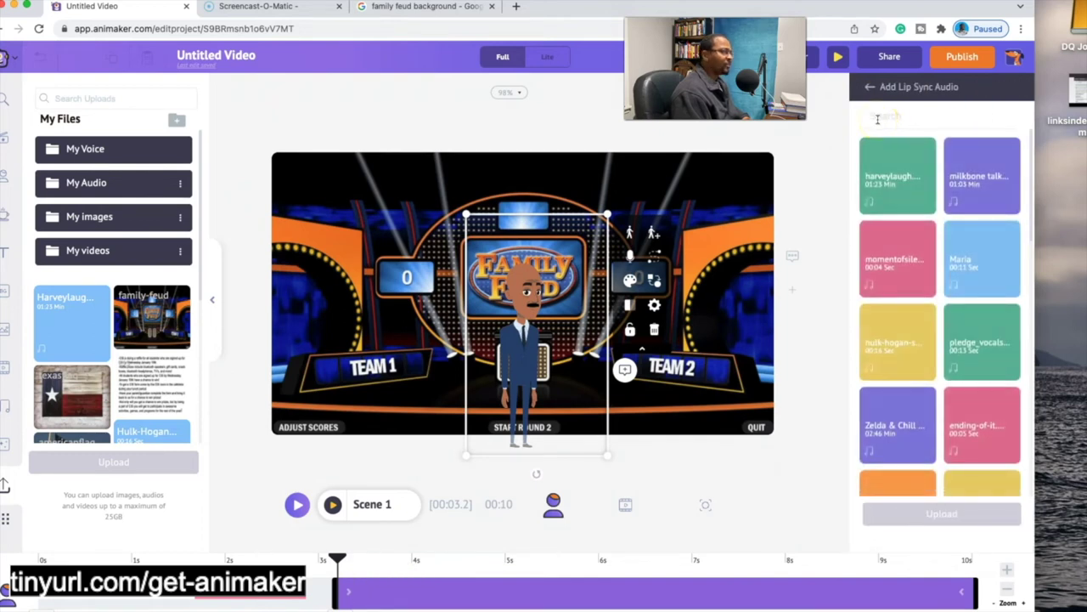
scroll(983, 311, down, 5)
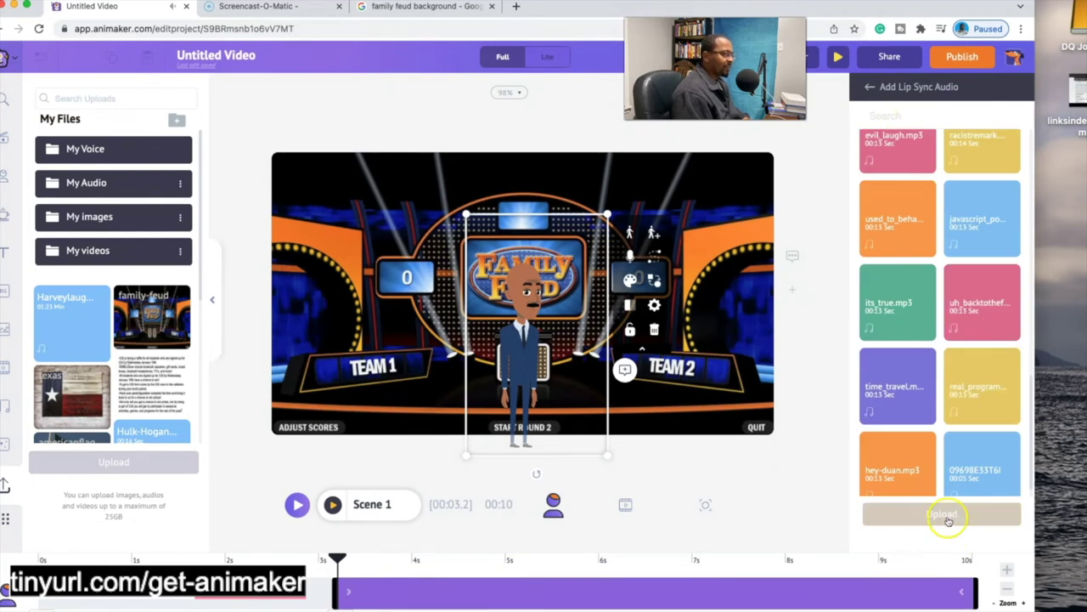
scroll(960, 301, up, 5)
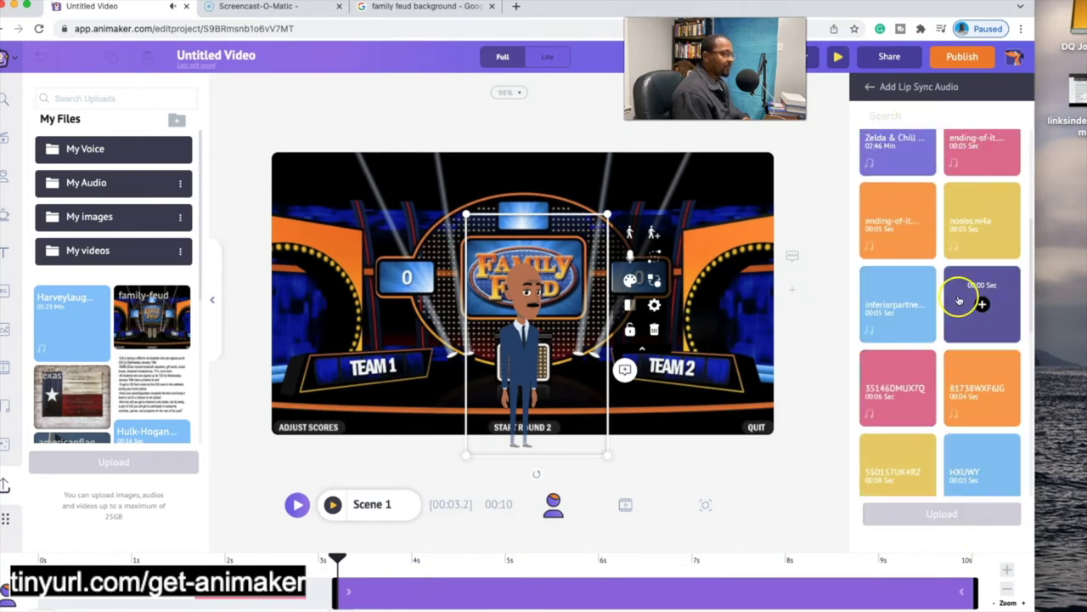
scroll(959, 301, up, 3)
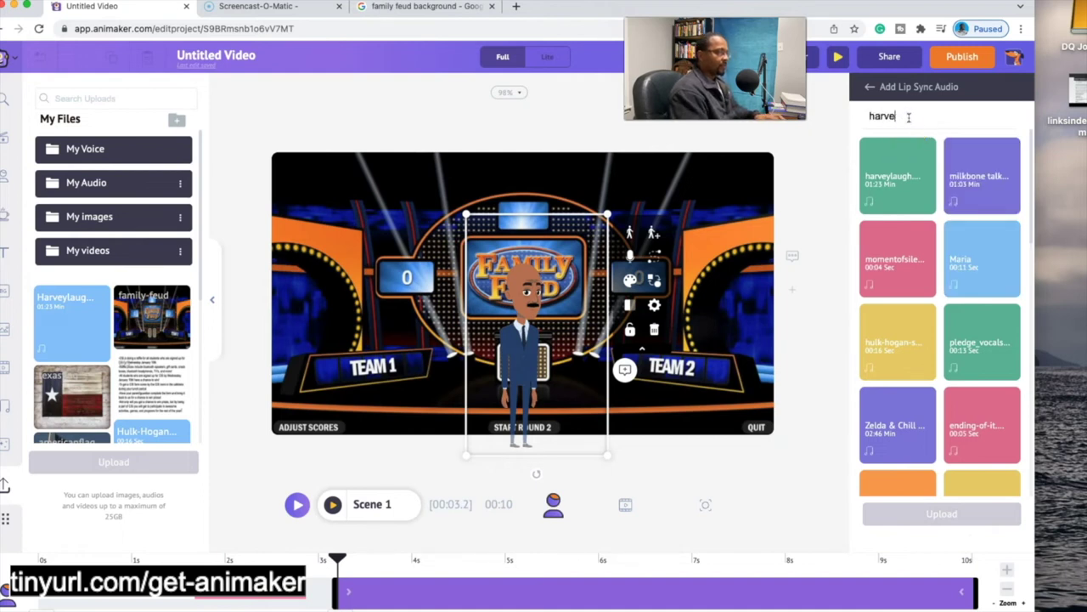
click(898, 176)
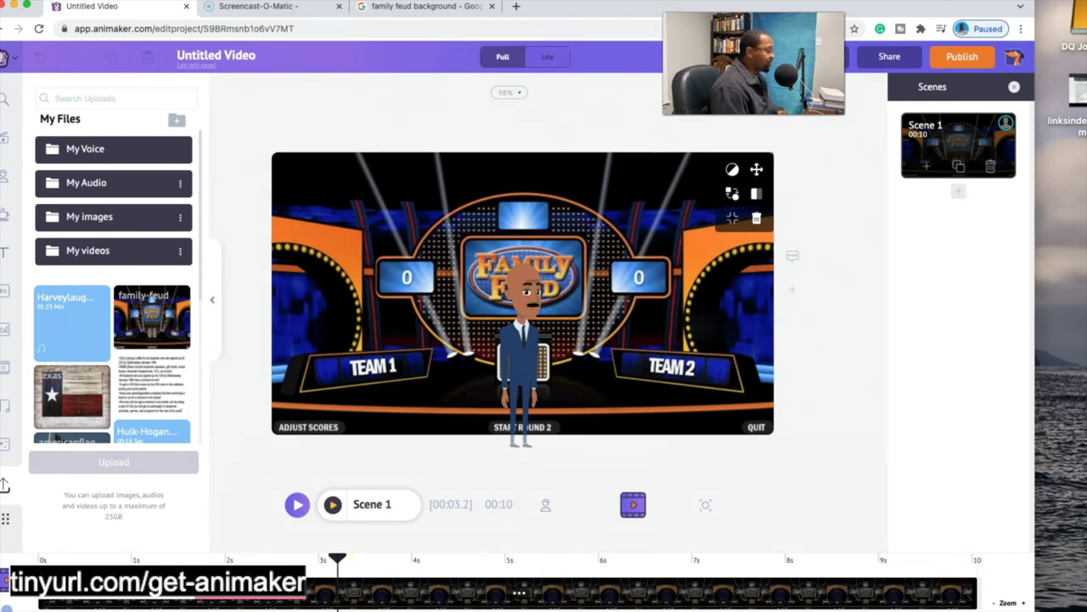
click(43, 561)
click(297, 504)
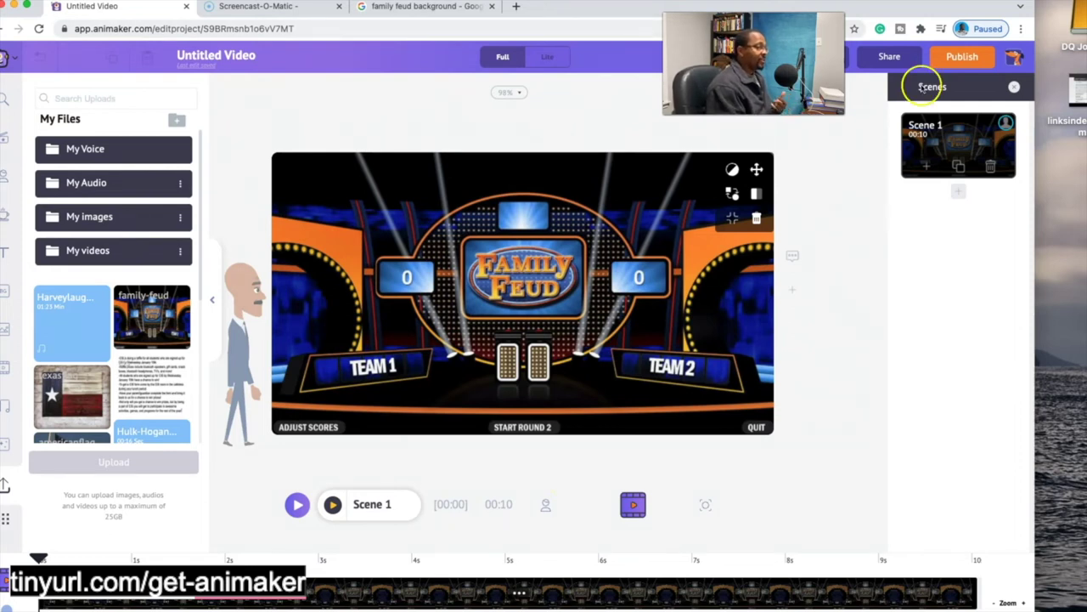
click(960, 60)
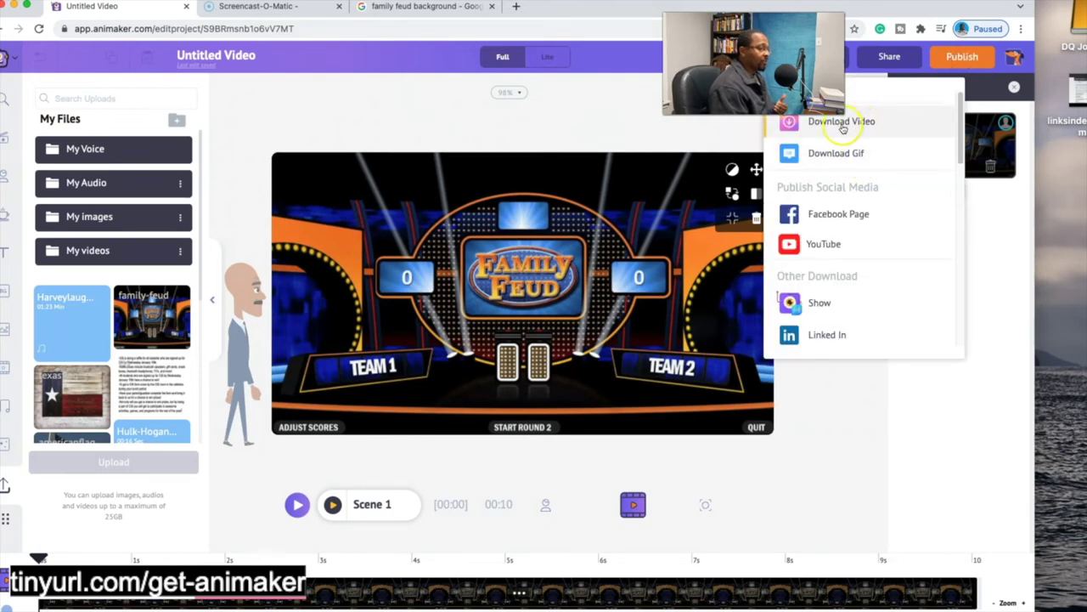
- Review the Download Video resolution options, close them, reopen Publish, then open a new browser tab
click(842, 123)
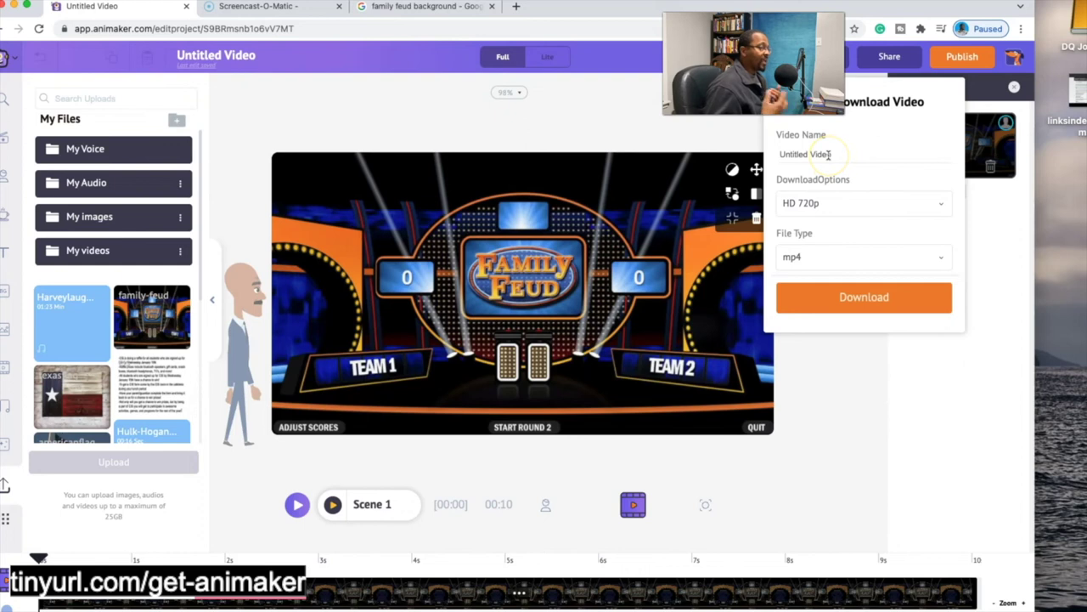
click(942, 203)
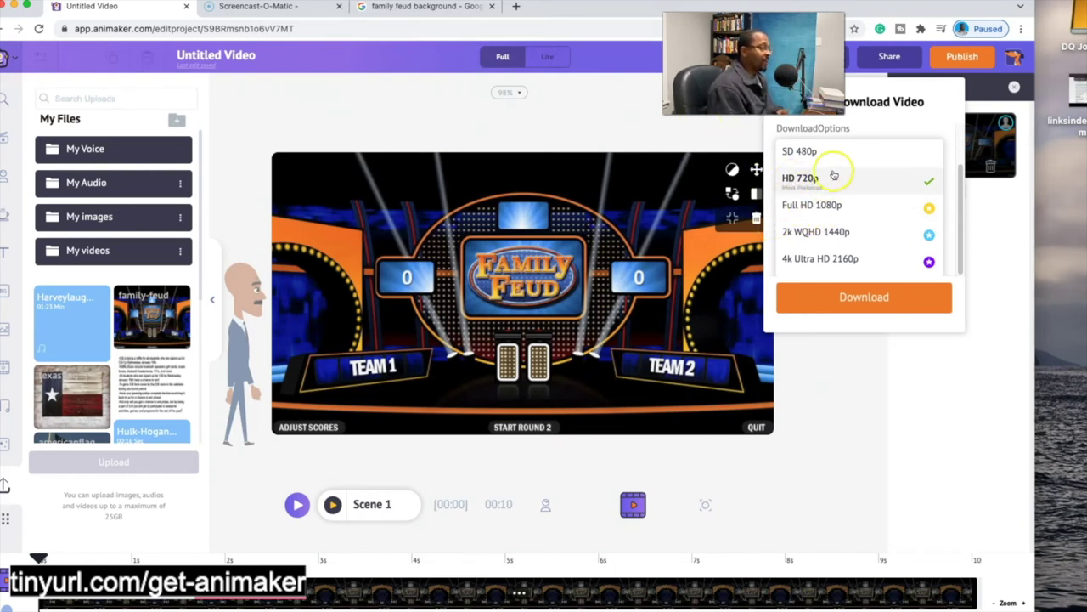
click(627, 124)
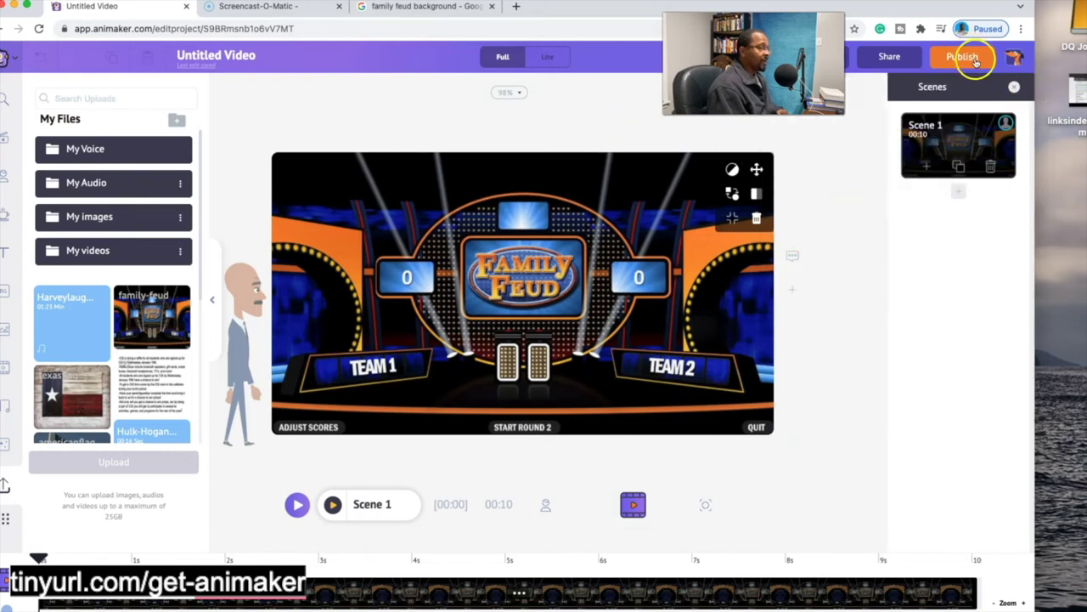
click(974, 60)
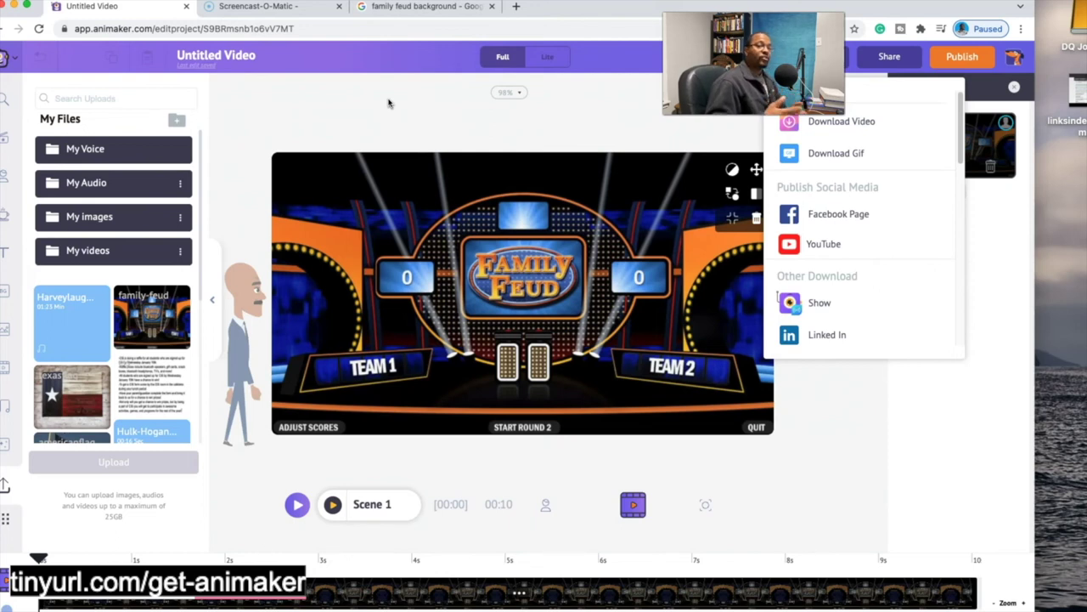
click(516, 6)
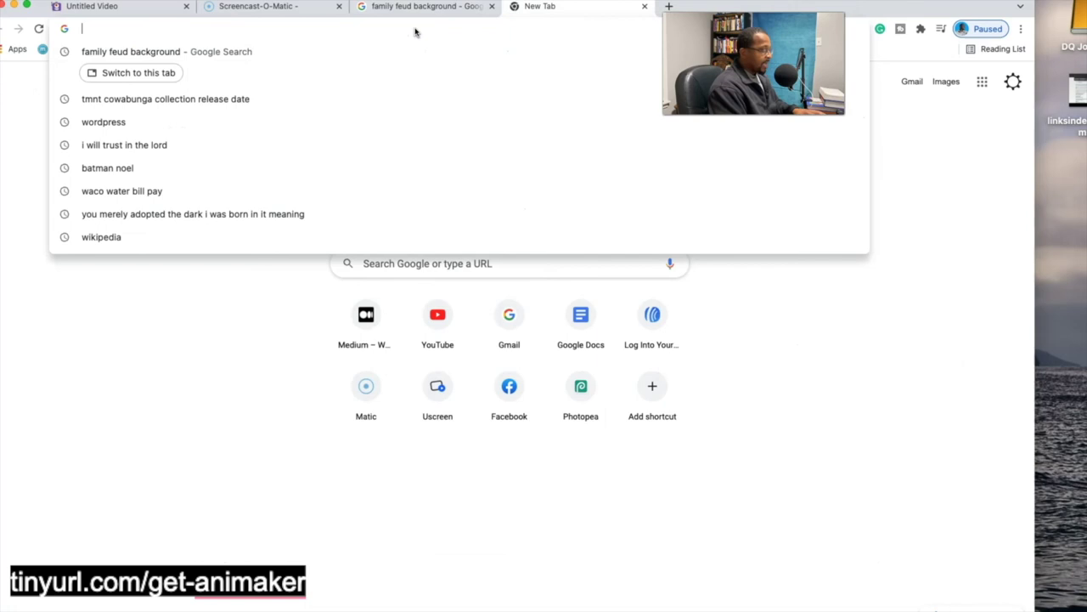
- Go to youtube.com and open your channel's Videos list
text(you)
key(Return)
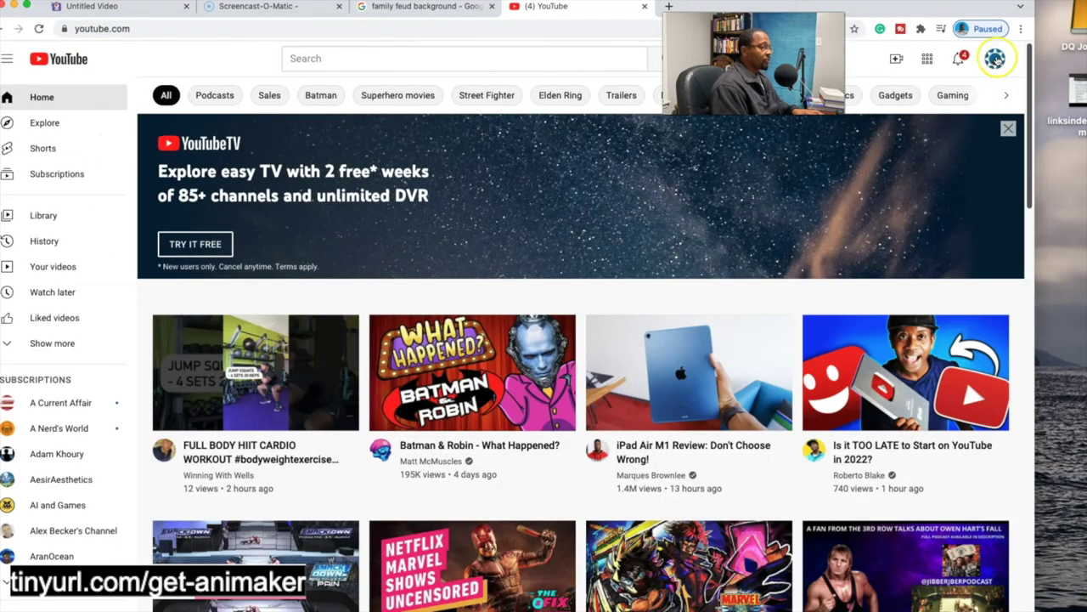
click(995, 57)
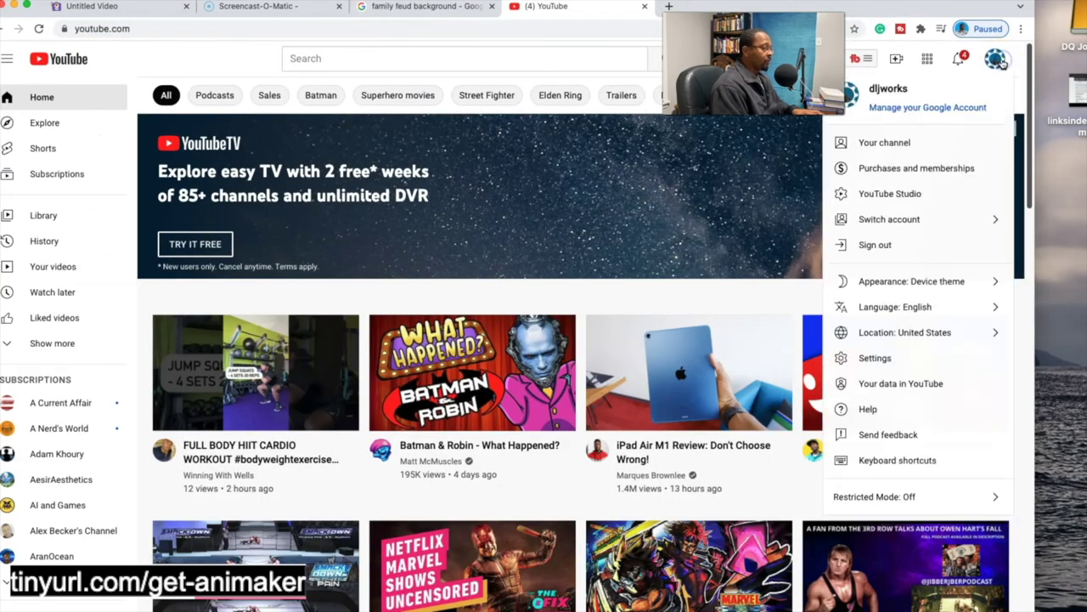
click(884, 143)
click(269, 100)
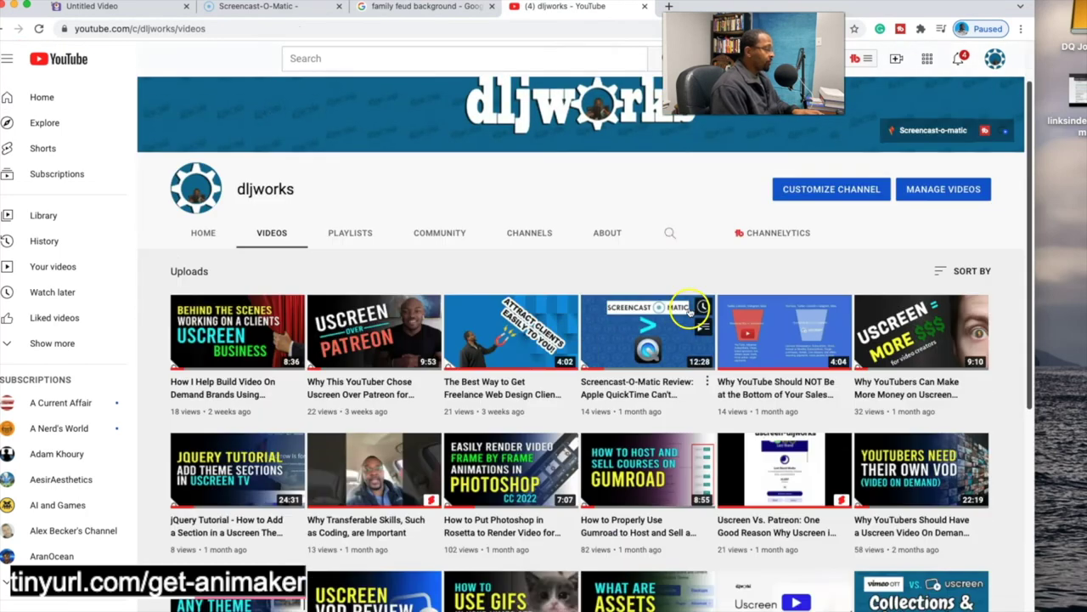
- Find and play The Arrogant Programmer Pilot Episode: Time Travel with JavaScript, then pause it
scroll(692, 313, down, 15)
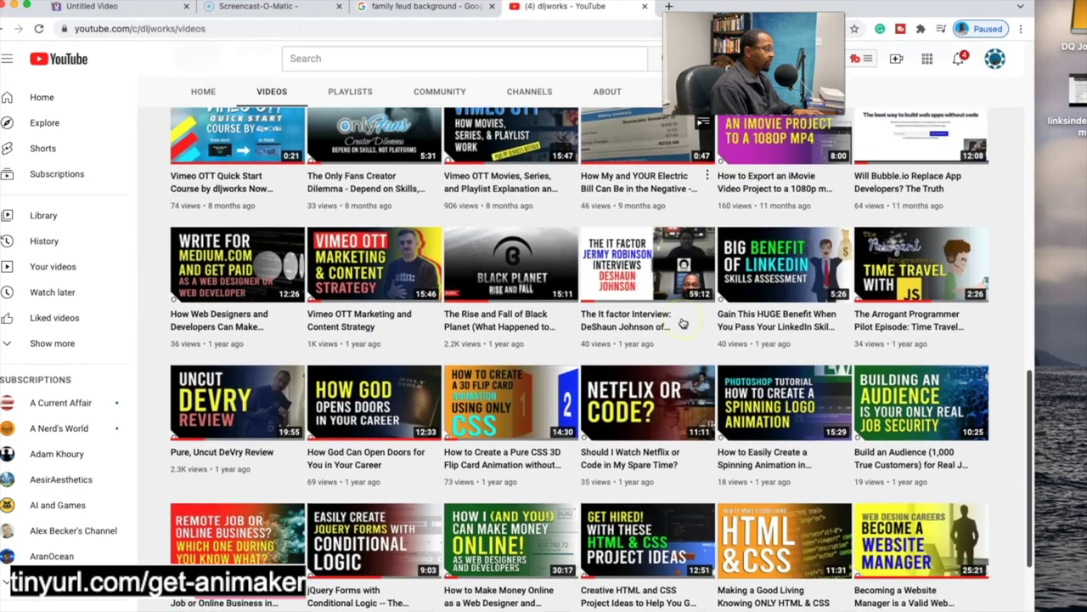
scroll(683, 323, down, 6)
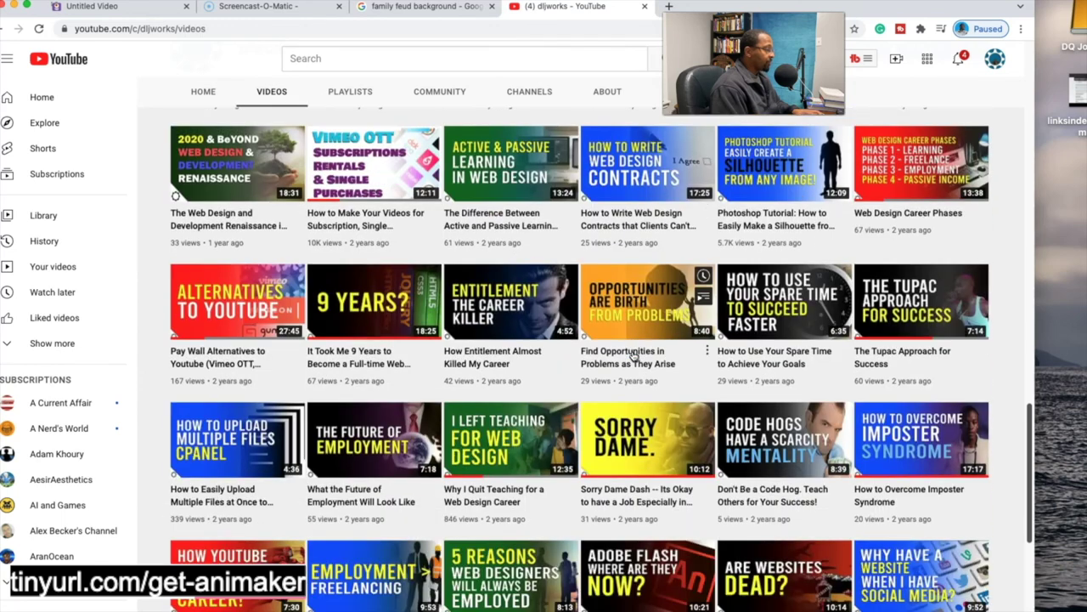
scroll(633, 355, down, 3)
scroll(644, 400, up, 6)
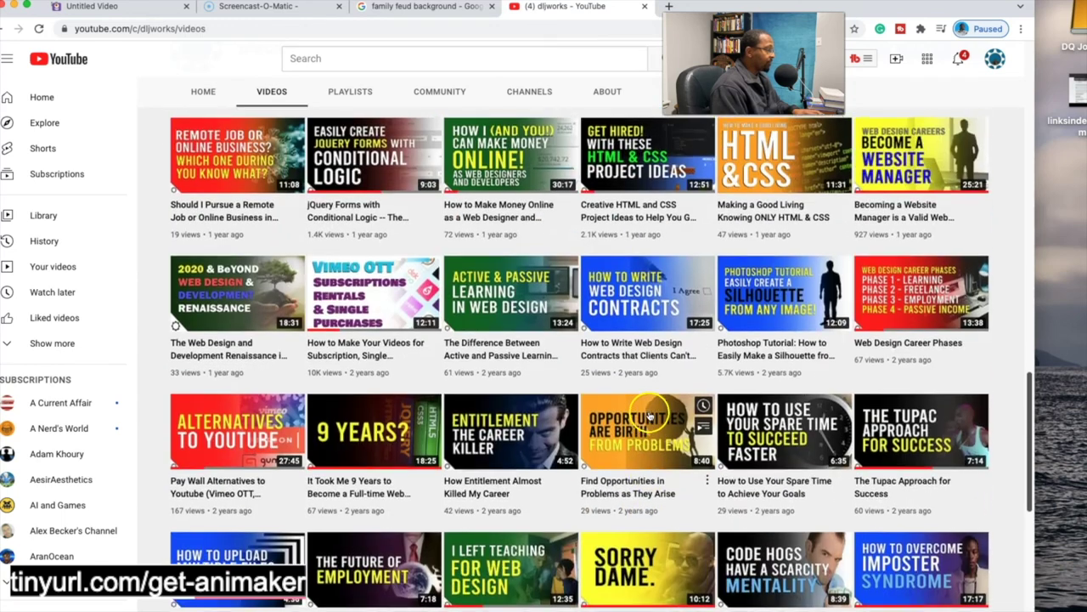
scroll(655, 416, up, 8)
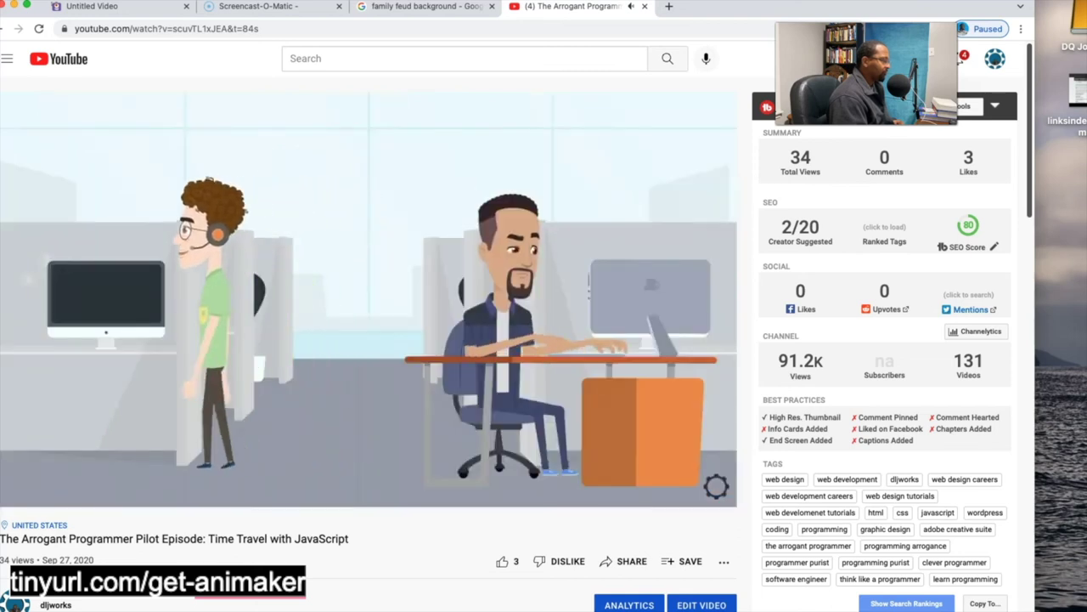
click(193, 170)
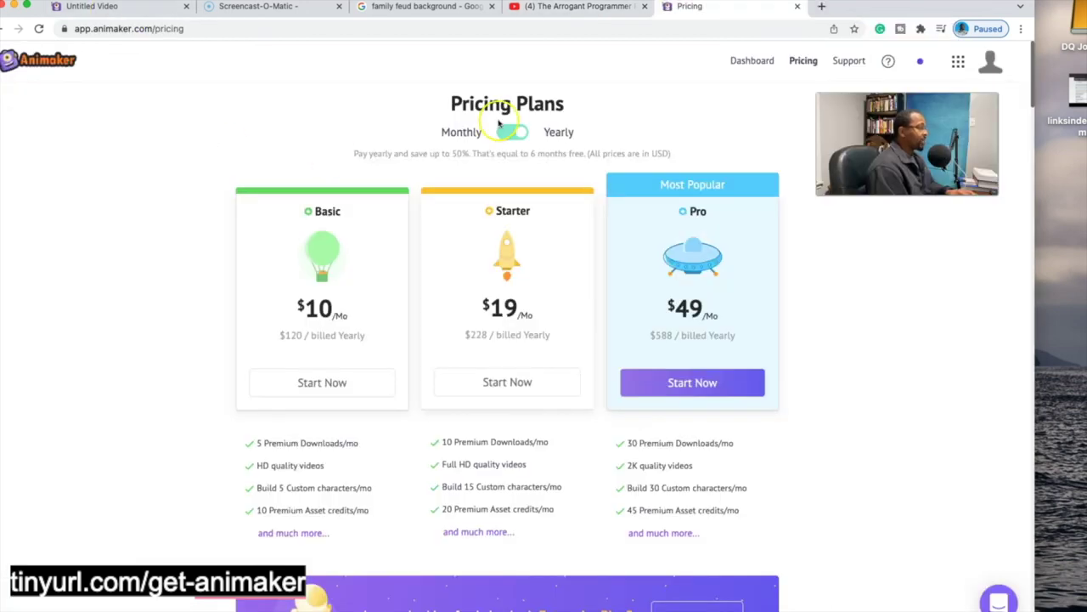
- Show Animaker's pricing plans billed monthly
click(519, 132)
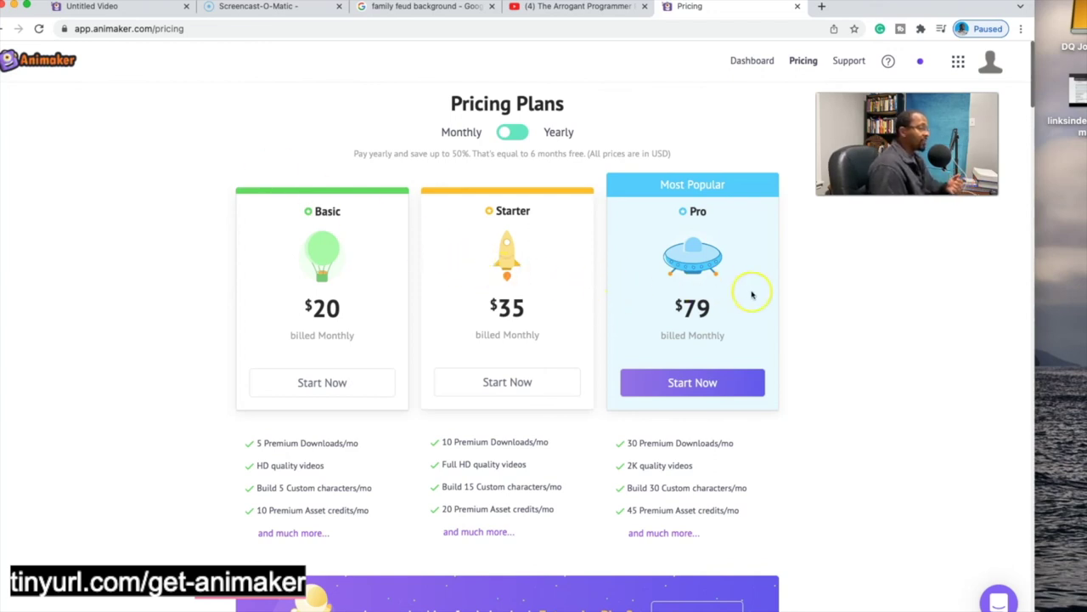
- Scroll through the 'See How Our Plans Compare' feature table, down and back up
scroll(736, 285, down, 10)
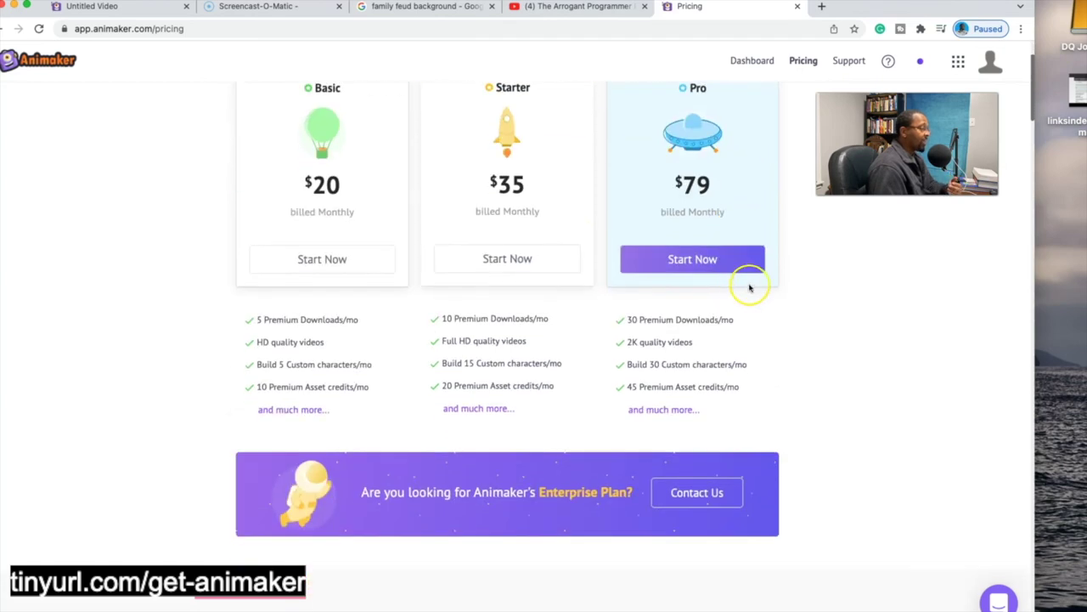
scroll(757, 301, down, 4)
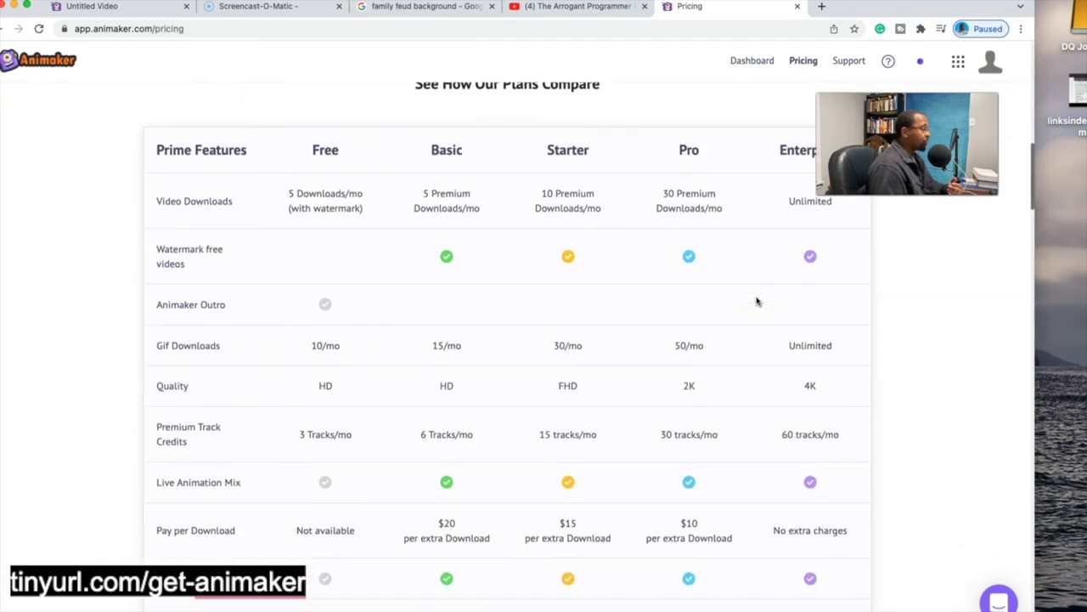
scroll(352, 182, down, 1)
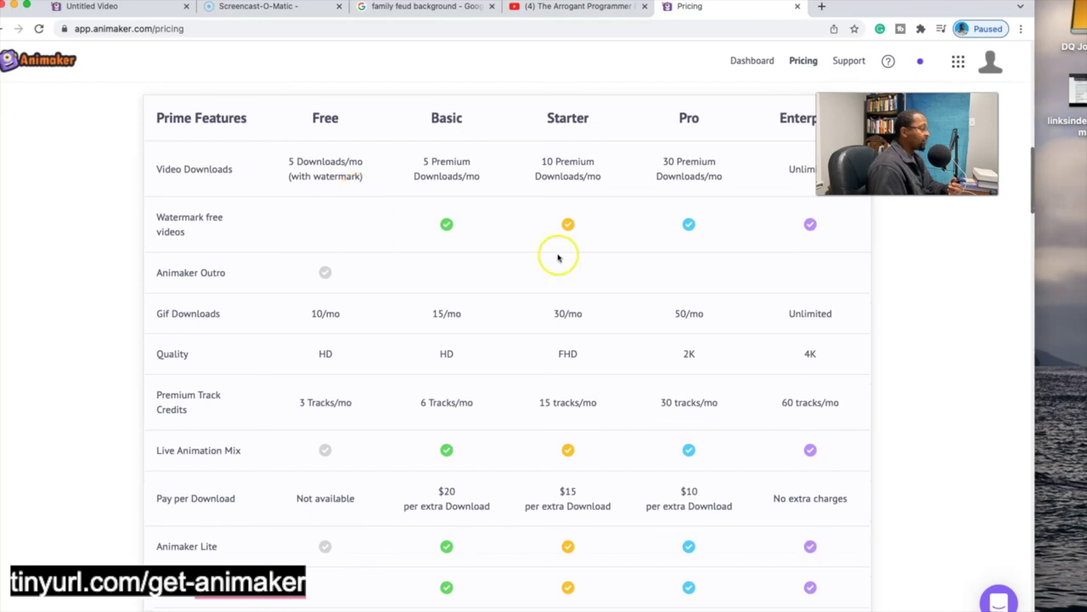
scroll(540, 257, down, 1)
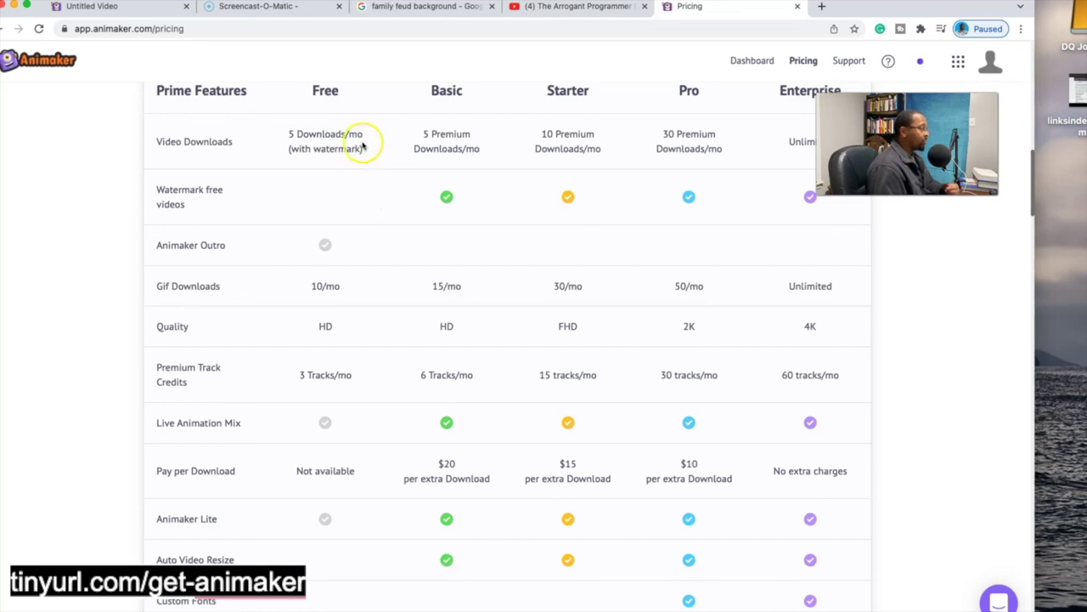
scroll(373, 291, down, 1)
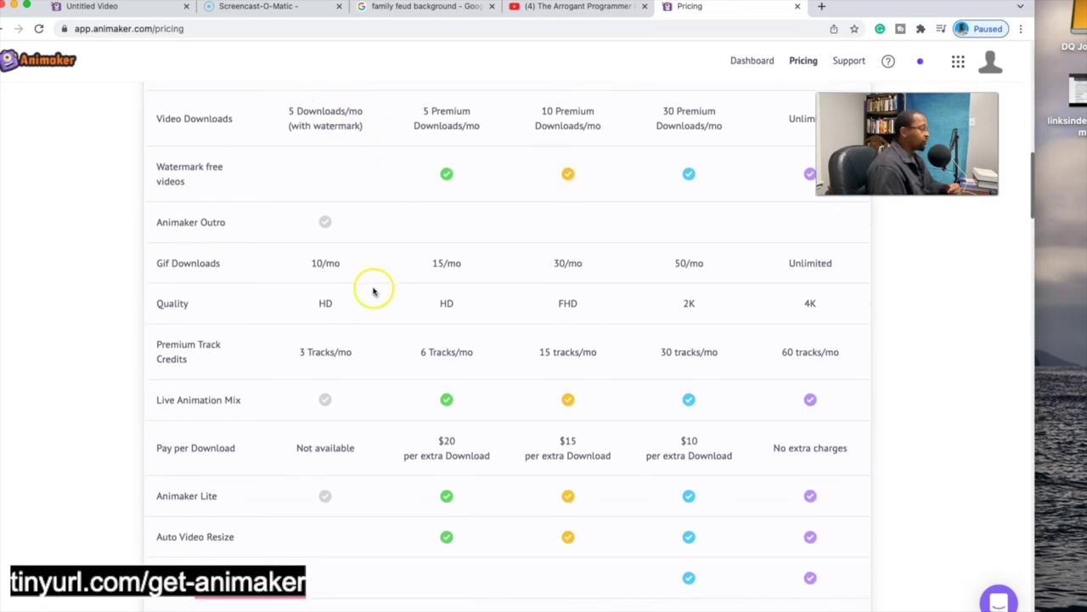
scroll(351, 298, down, 1)
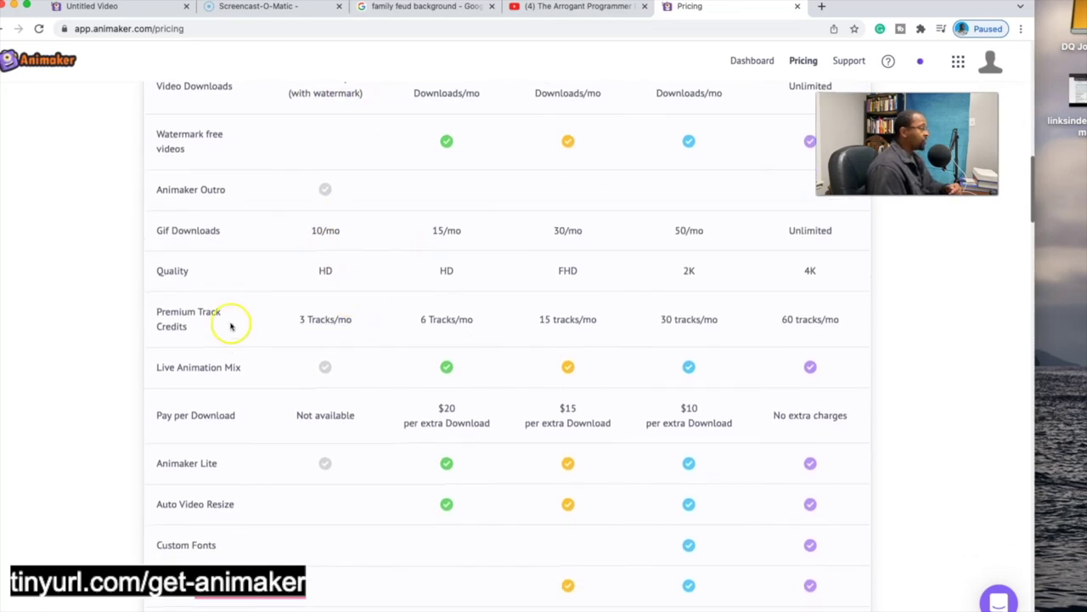
scroll(306, 348, down, 1)
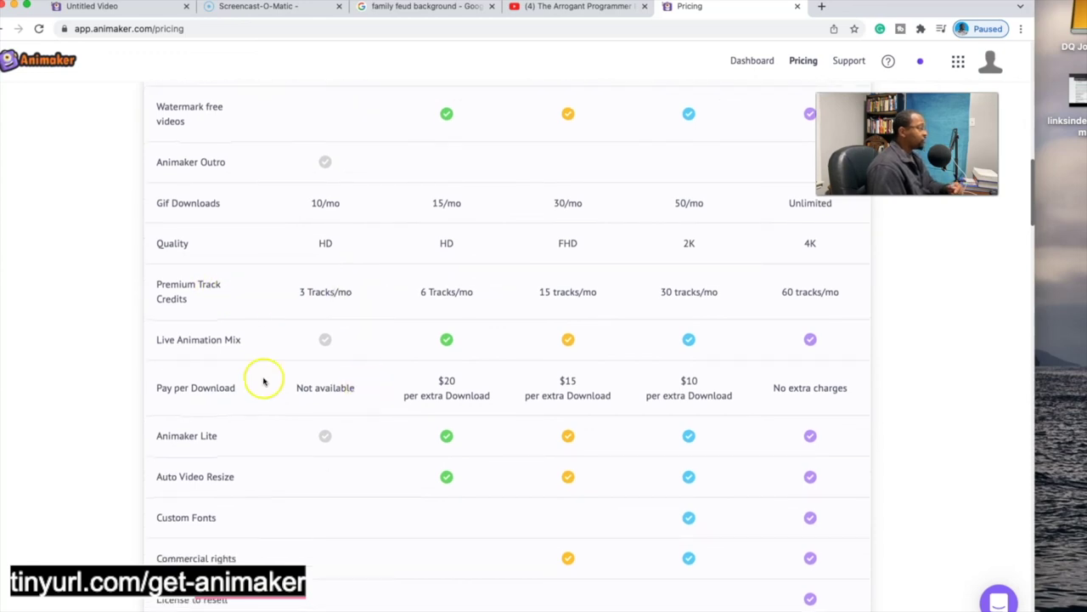
scroll(325, 388, down, 10)
scroll(326, 391, down, 12)
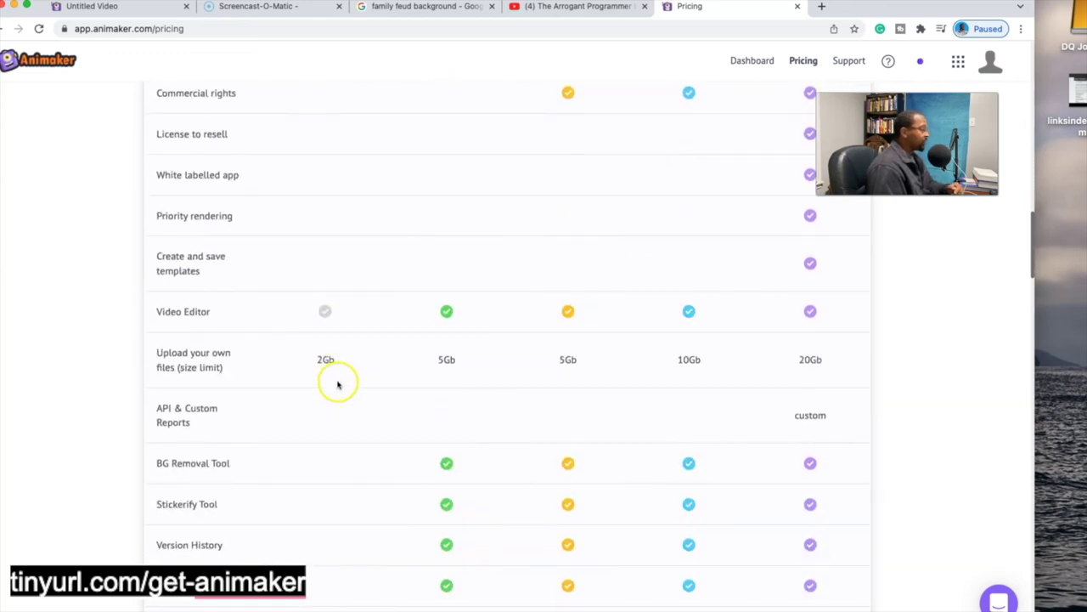
scroll(376, 403, up, 15)
scroll(379, 406, up, 10)
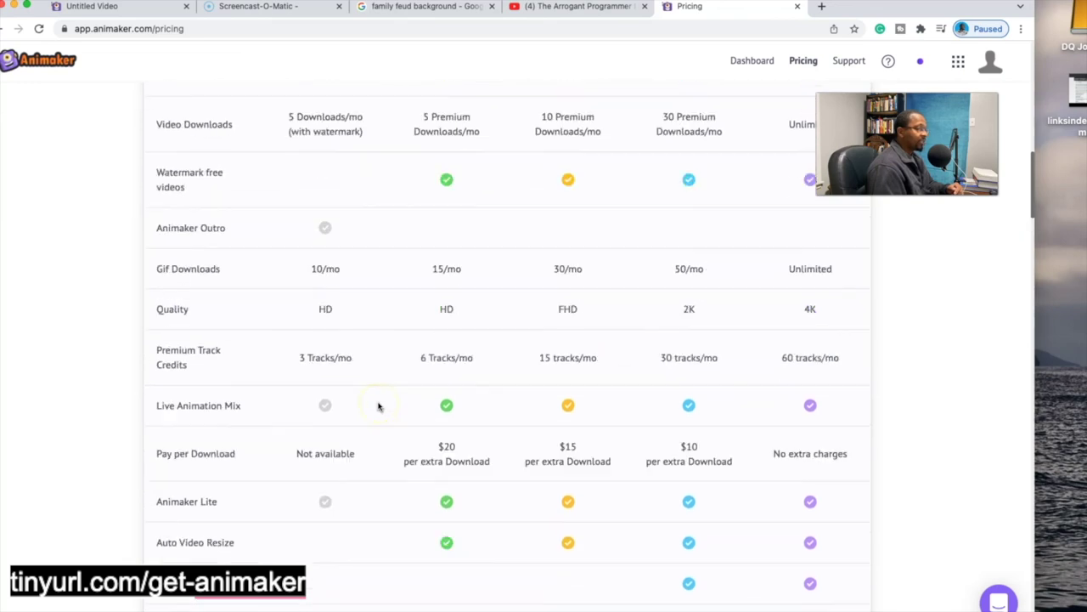
scroll(446, 412, up, 5)
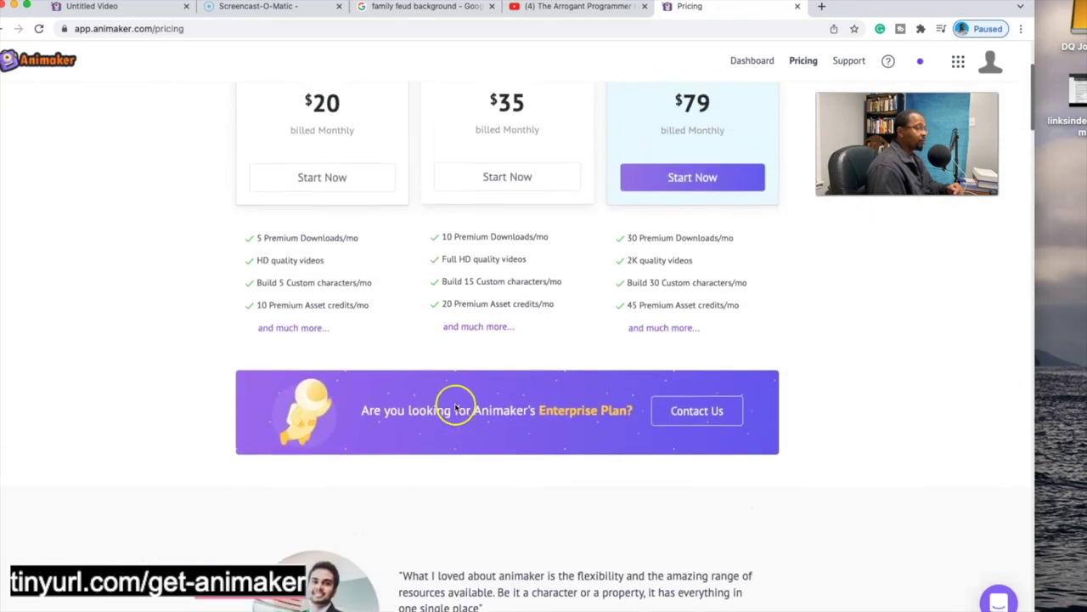